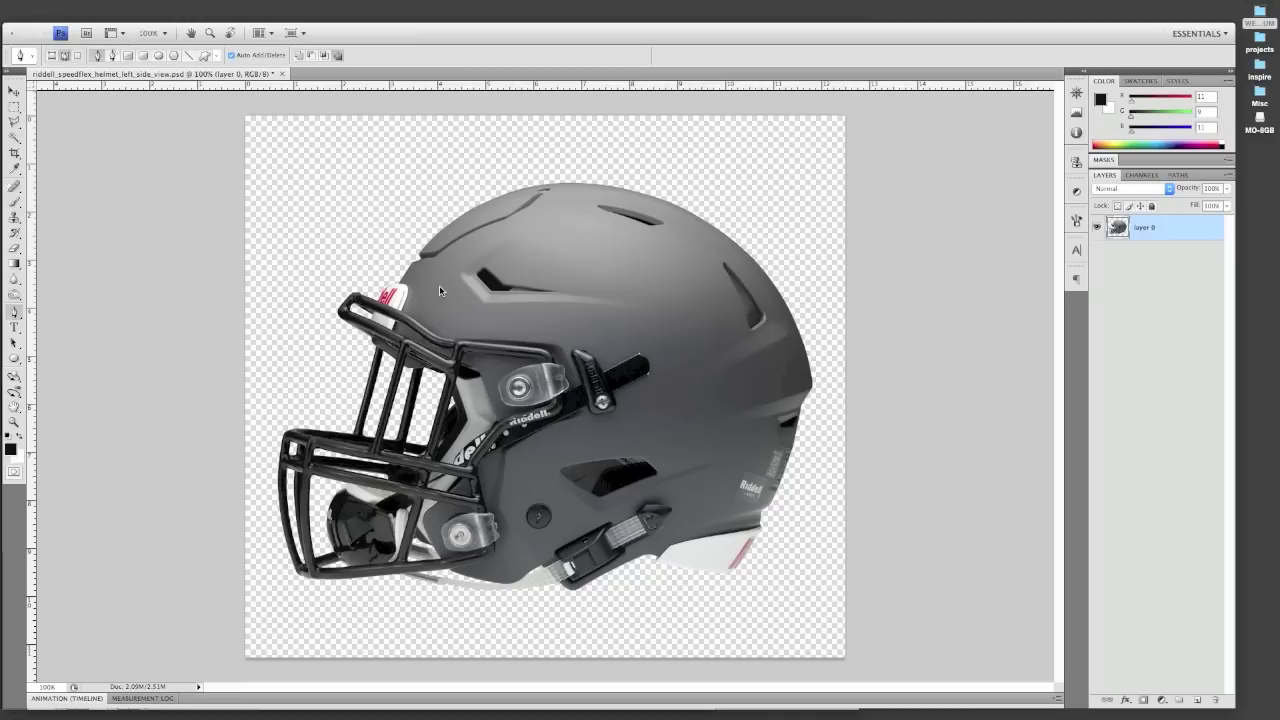
# Step: Rename Layer 0 to 'original'
pyautogui.doubleClick(1143, 227)
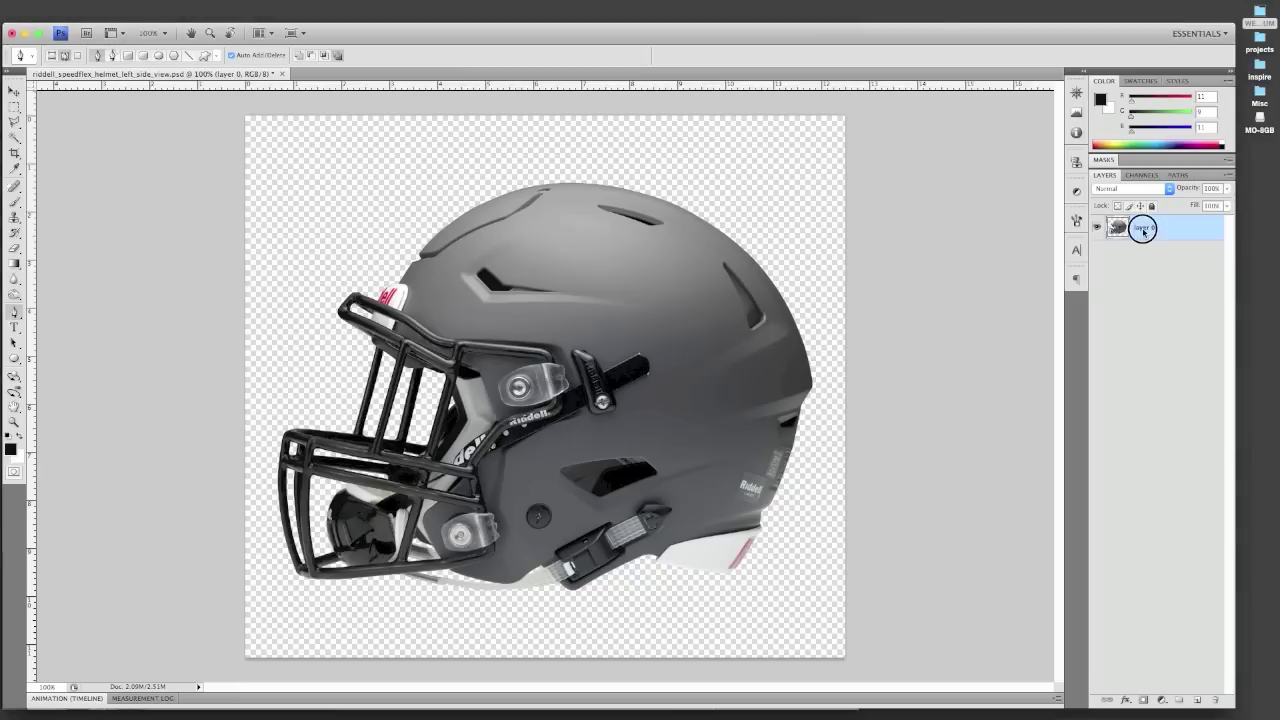
pyautogui.write('original')
pyautogui.press('Return')
# Step: Zoom in and pen-trace along the facemask bar, clear clip, black Riddell clip, strap and screw
pyautogui.hotkey('ctrl', '+')
pyautogui.hotkey('ctrl', '+')
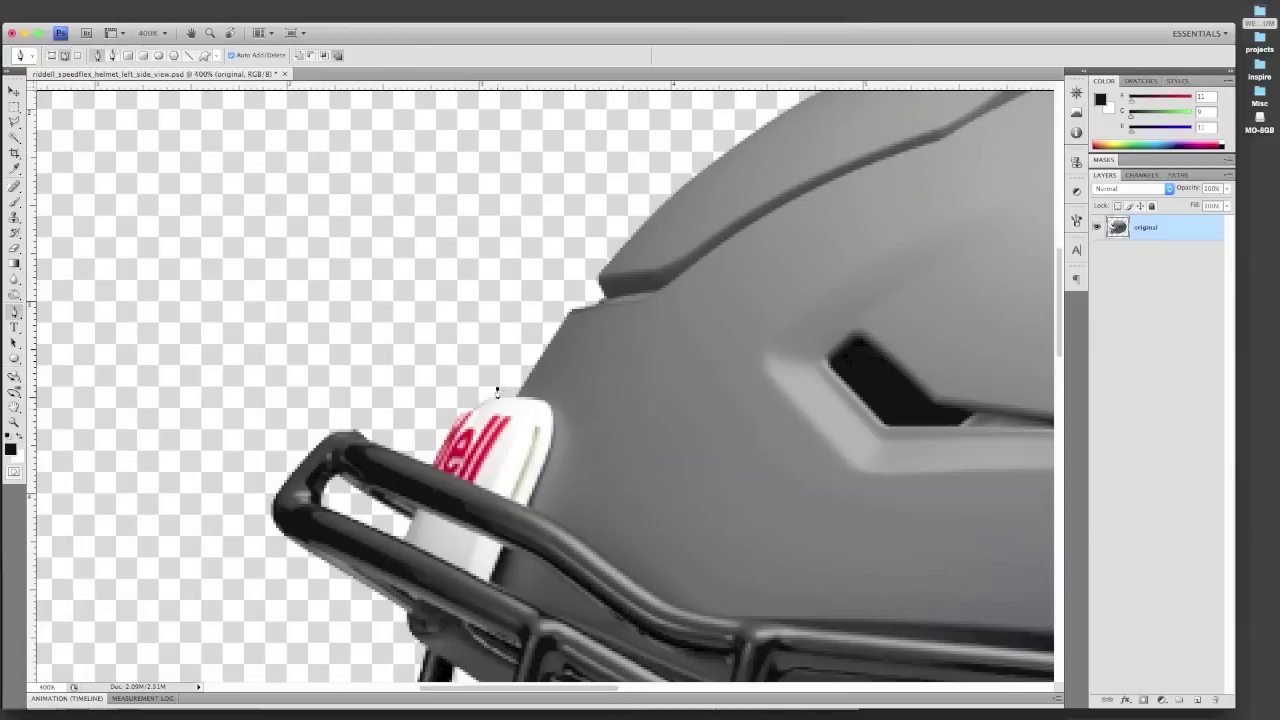
pyautogui.hscroll(2, 509, 333)
pyautogui.hotkey('ctrl', '+')
pyautogui.click(511, 322)
pyautogui.click(598, 385)
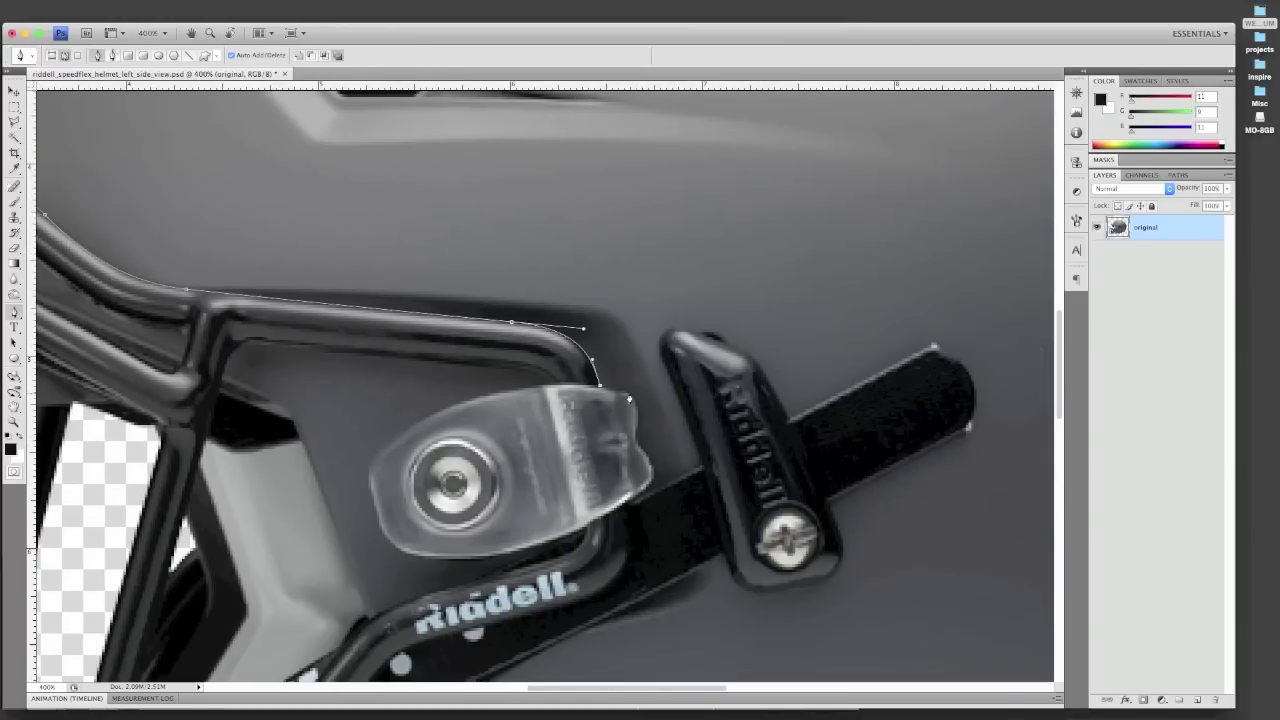
pyautogui.click(650, 460)
pyautogui.click(636, 496)
pyautogui.click(701, 464)
pyautogui.click(662, 344)
pyautogui.click(701, 333)
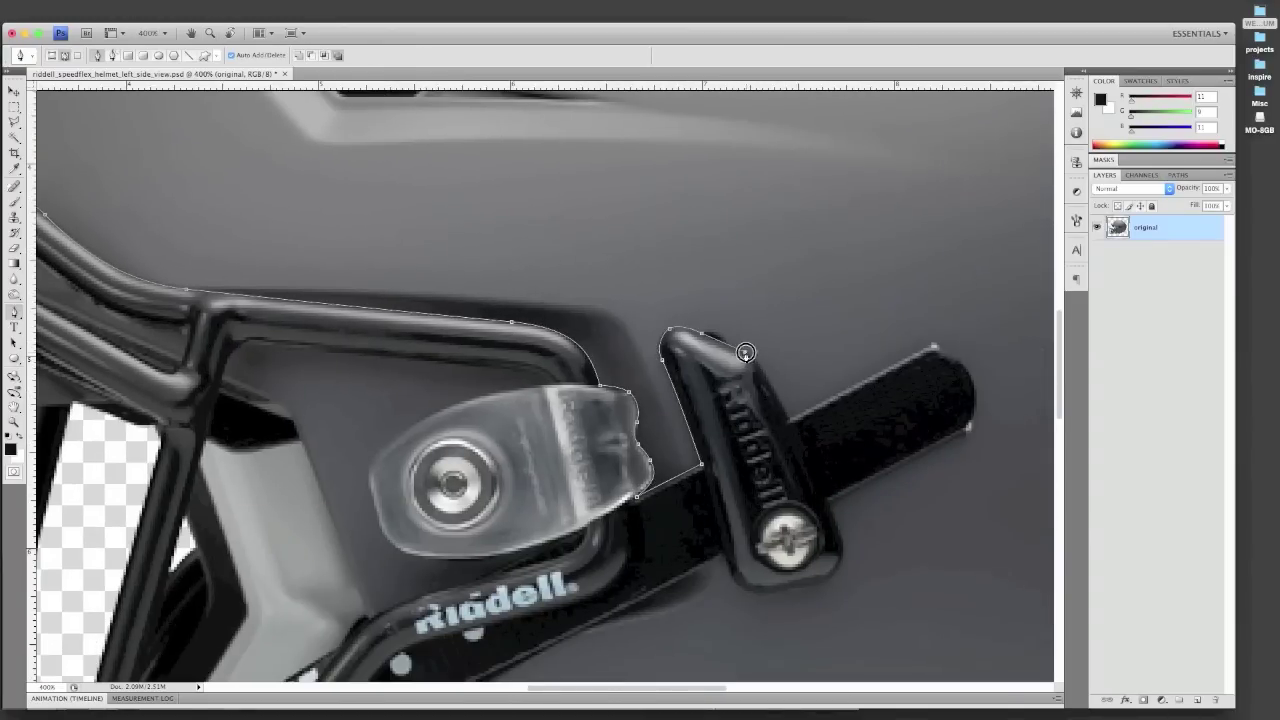
pyautogui.click(745, 352)
pyautogui.click(788, 420)
pyautogui.click(932, 347)
pyautogui.click(966, 430)
pyautogui.click(781, 597)
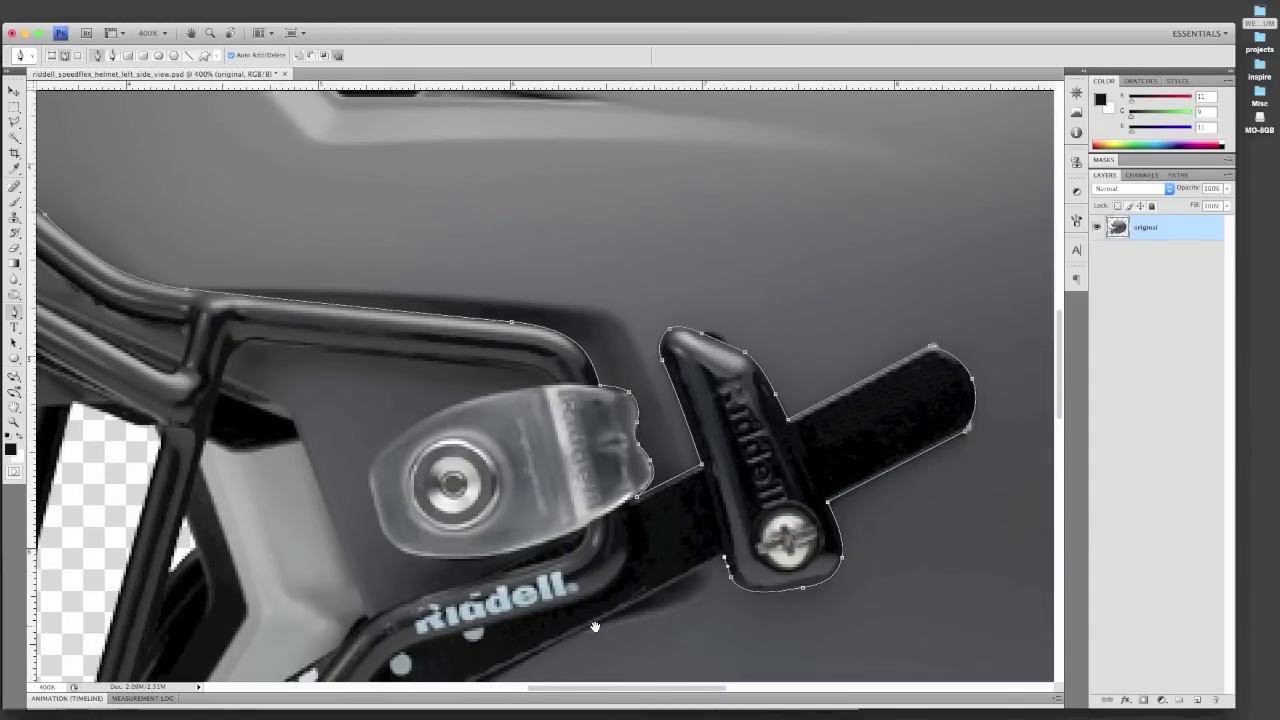
# Step: Continue the path along the helmet's bottom edge, chin-strap buckle and rear strap clip
pyautogui.moveTo(781, 597); pyautogui.dragTo(880, 400)
pyautogui.moveTo(620, 640)
pyautogui.mouseDown()
pyautogui.moveTo(553, 419)
pyautogui.moveTo(651, 275)
pyautogui.mouseUp()
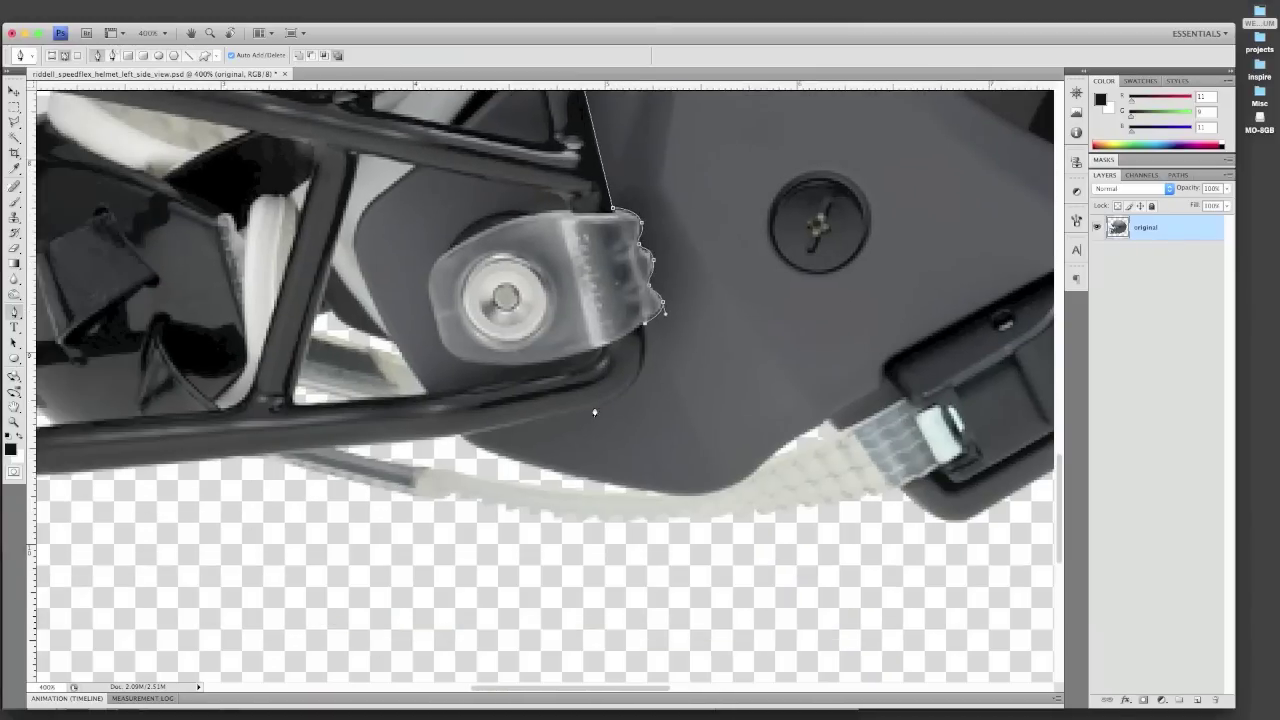
pyautogui.click(590, 398)
pyautogui.click(665, 487)
pyautogui.moveTo(903, 357); pyautogui.dragTo(623, 443)
pyautogui.click(820, 327)
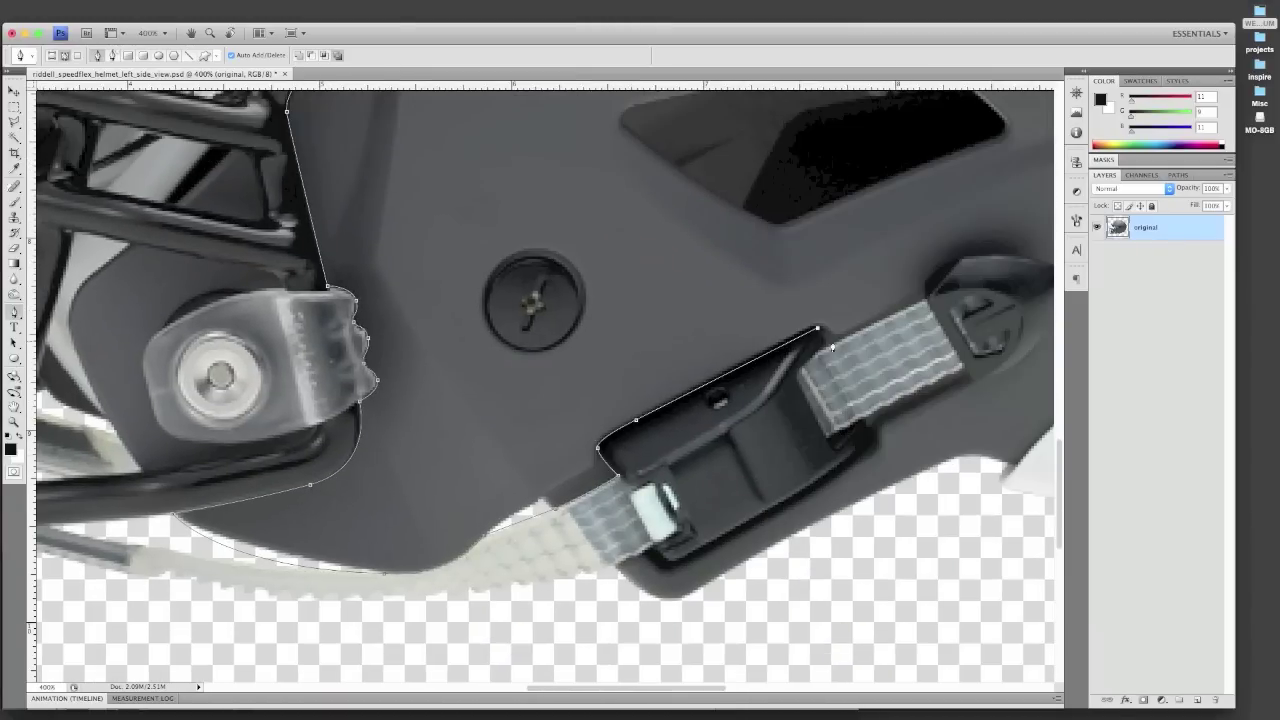
pyautogui.moveTo(936, 304); pyautogui.dragTo(735, 414)
pyautogui.click(726, 396)
pyautogui.click(763, 366)
pyautogui.moveTo(862, 381); pyautogui.dragTo(898, 398)
pyautogui.click(836, 453)
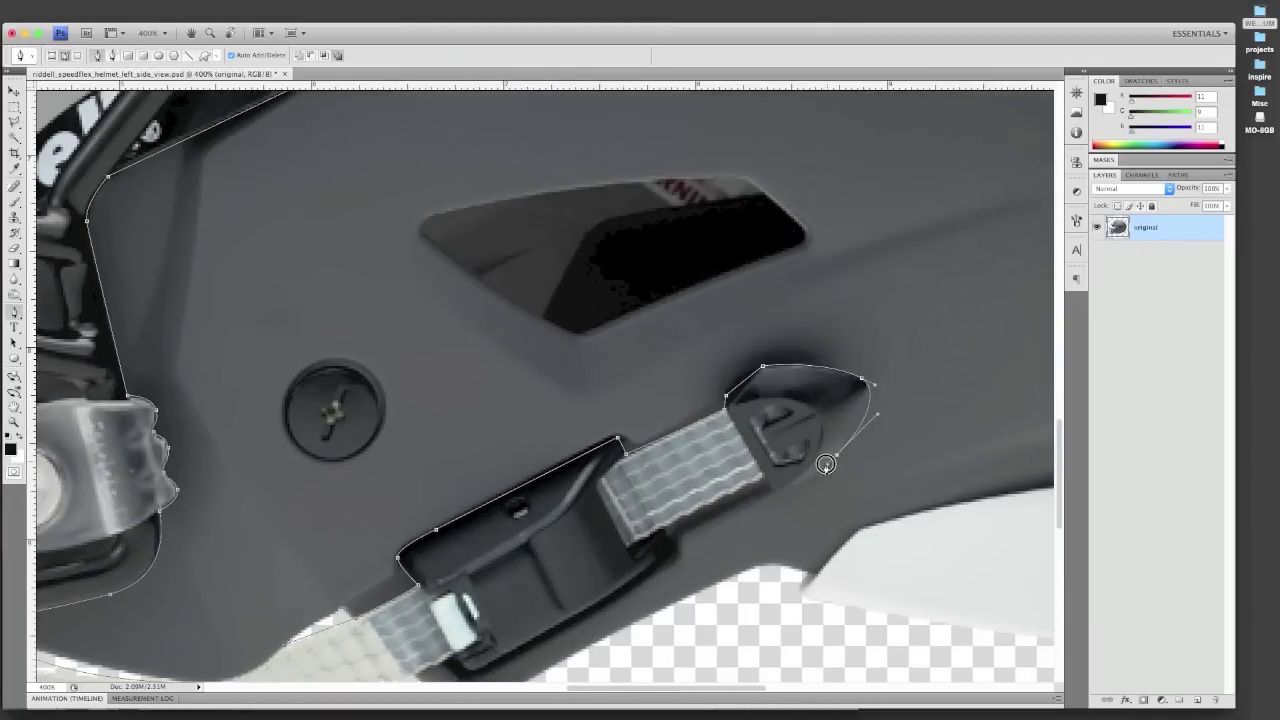
pyautogui.click(777, 491)
# Step: Continue the path along the facemask bar edge and Riddell bar around its clip
pyautogui.moveTo(678, 494)
pyautogui.mouseDown()
pyautogui.moveTo(863, 334)
pyautogui.moveTo(620, 440)
pyautogui.moveTo(340, 485)
pyautogui.mouseUp()
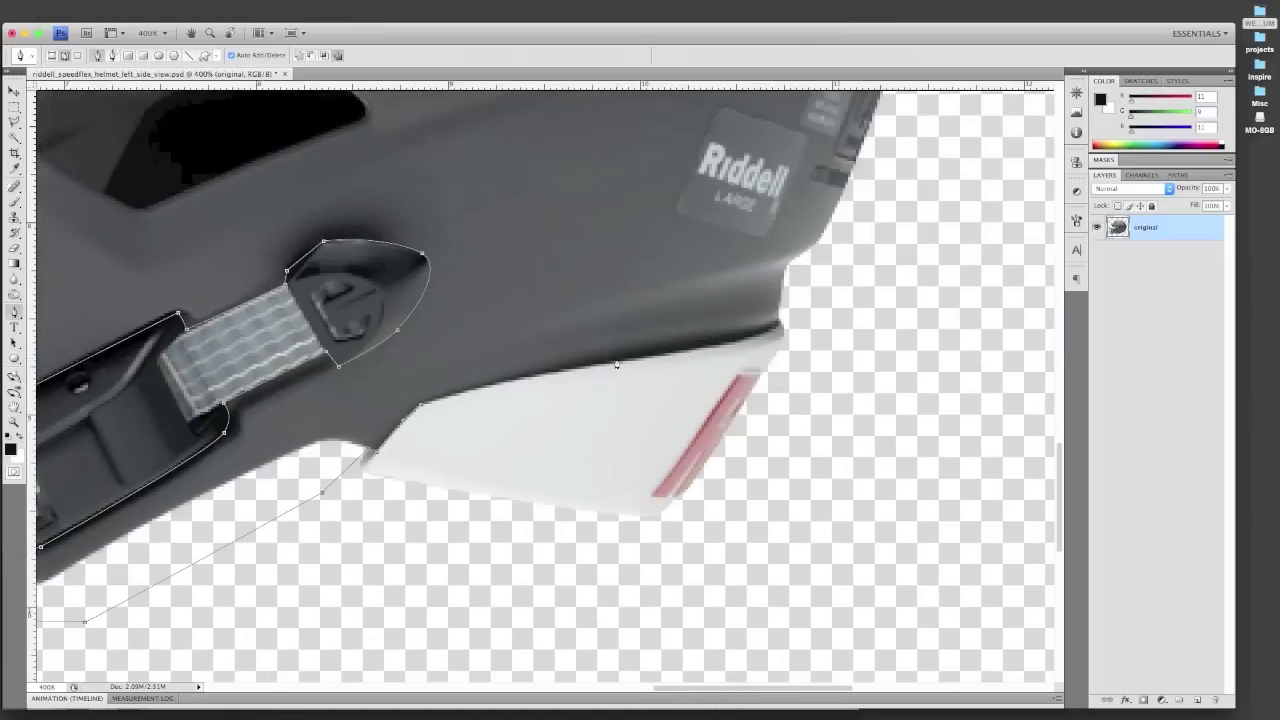
pyautogui.moveTo(420, 520)
pyautogui.mouseDown()
pyautogui.moveTo(771, 346)
pyautogui.moveTo(450, 520)
pyautogui.mouseUp()
pyautogui.moveTo(780, 300); pyautogui.dragTo(432, 385)
pyautogui.scroll(-5, 432, 385)
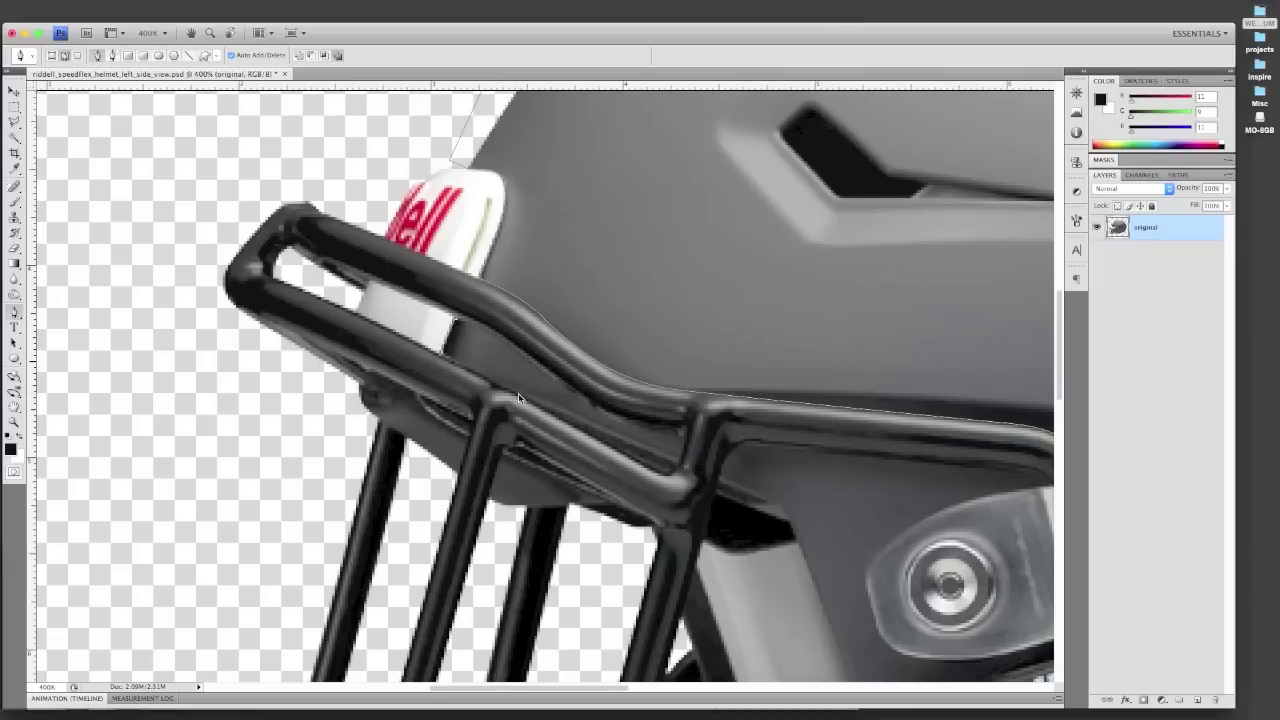
pyautogui.click(690, 470)
pyautogui.moveTo(690, 470); pyautogui.dragTo(504, 298)
pyautogui.click(591, 345)
pyautogui.click(642, 485)
pyautogui.click(713, 537)
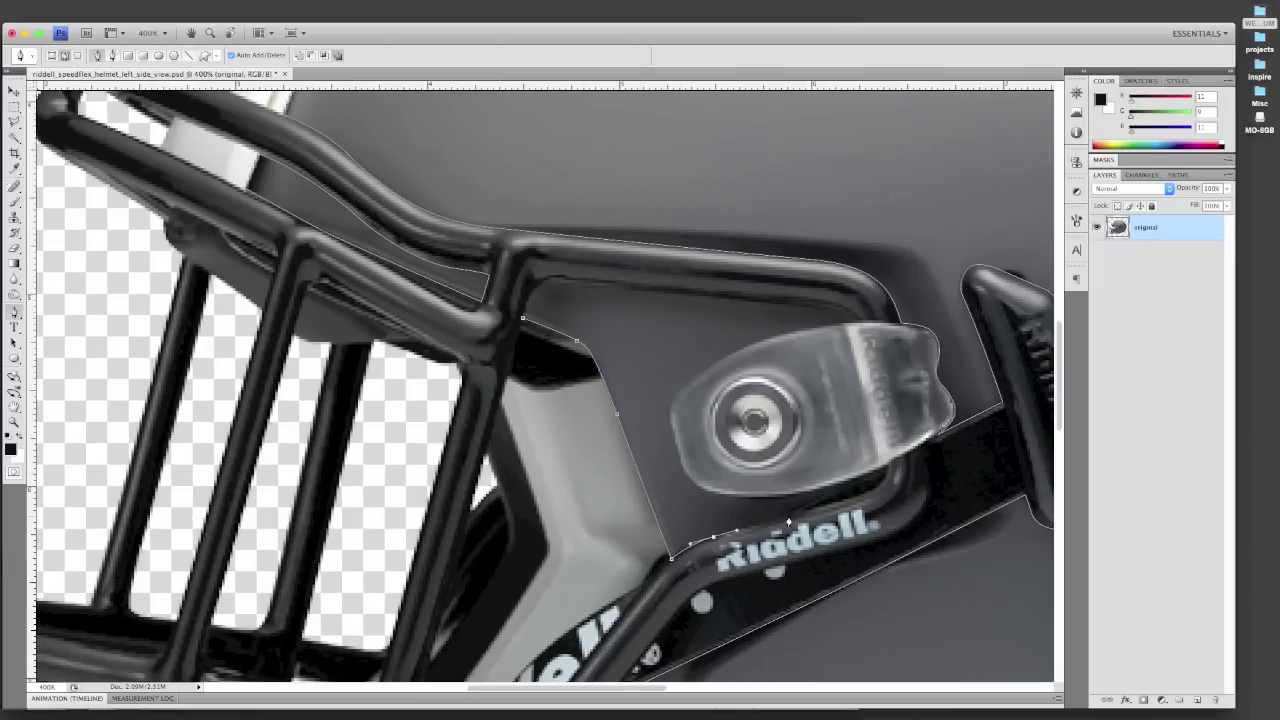
pyautogui.click(876, 470)
pyautogui.click(697, 484)
pyautogui.click(686, 386)
pyautogui.click(846, 311)
pyautogui.click(755, 303)
# Step: Outline the plastic clip to close the path, then view the whole helmet at 100%
pyautogui.scroll(-3, 755, 303)
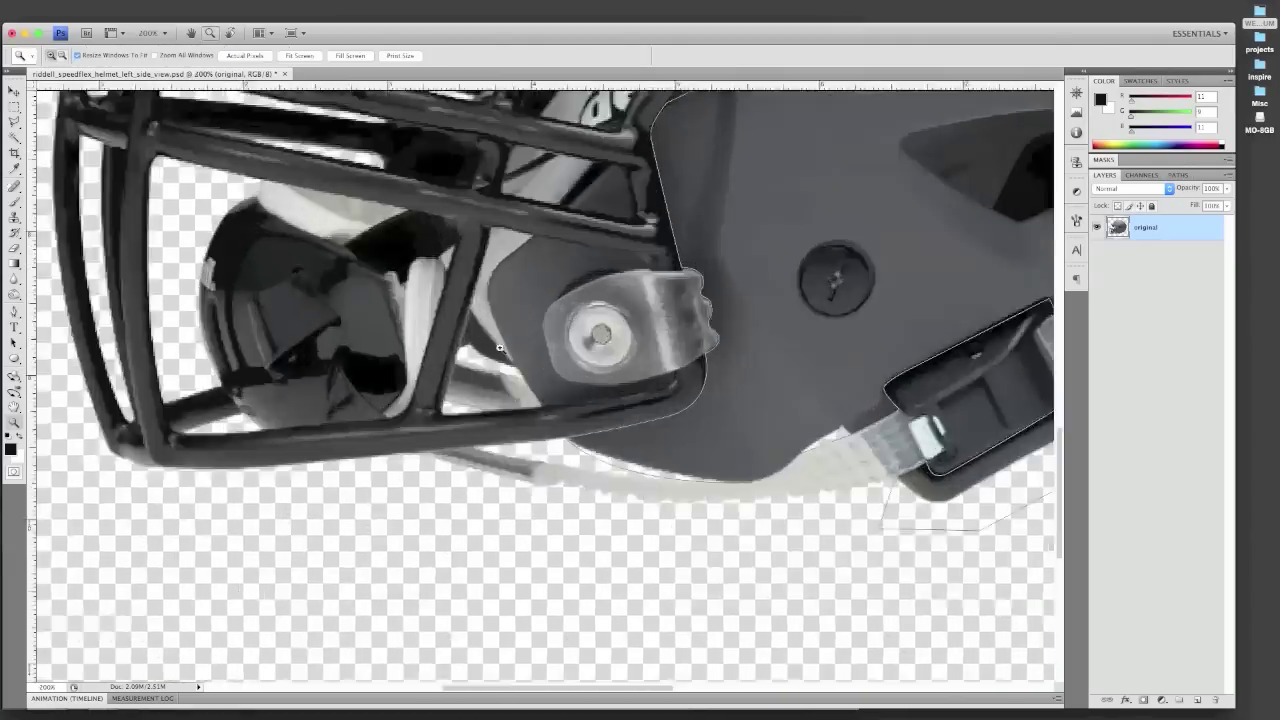
pyautogui.scroll(-5, 540, 300)
pyautogui.click(546, 202)
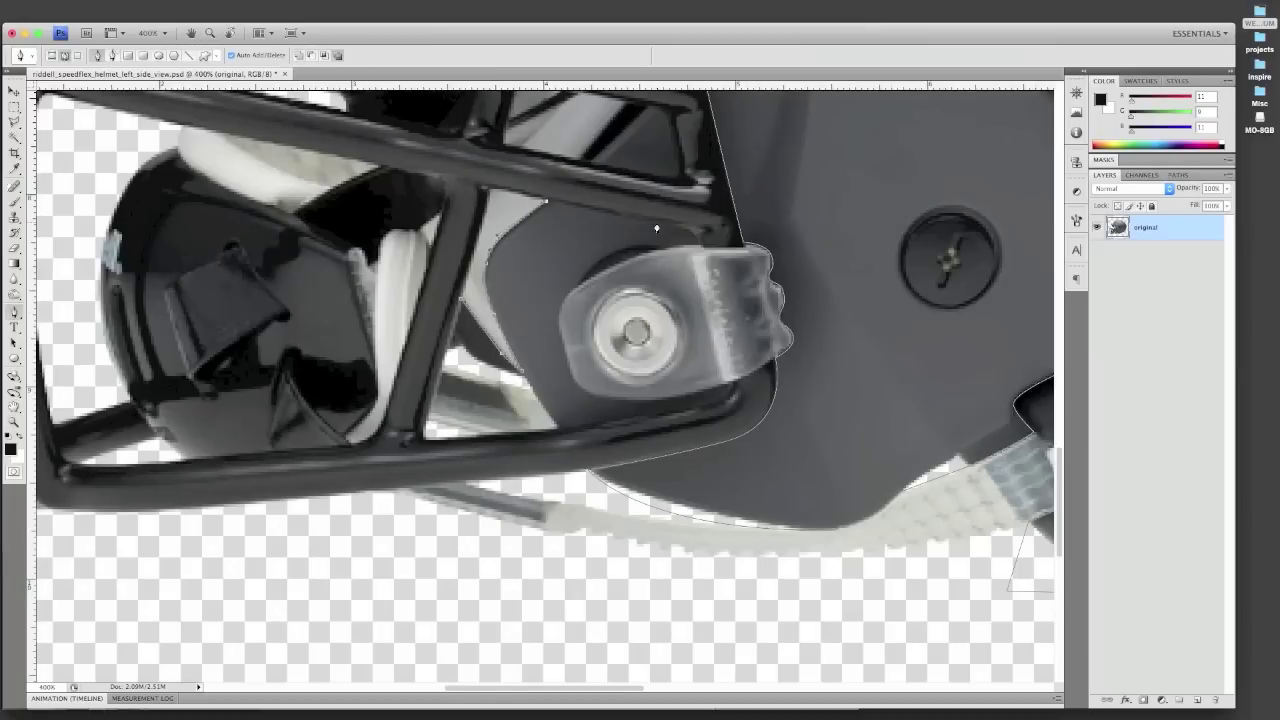
pyautogui.click(656, 222)
pyautogui.click(612, 255)
pyautogui.click(575, 387)
pyautogui.click(699, 392)
pyautogui.click(603, 411)
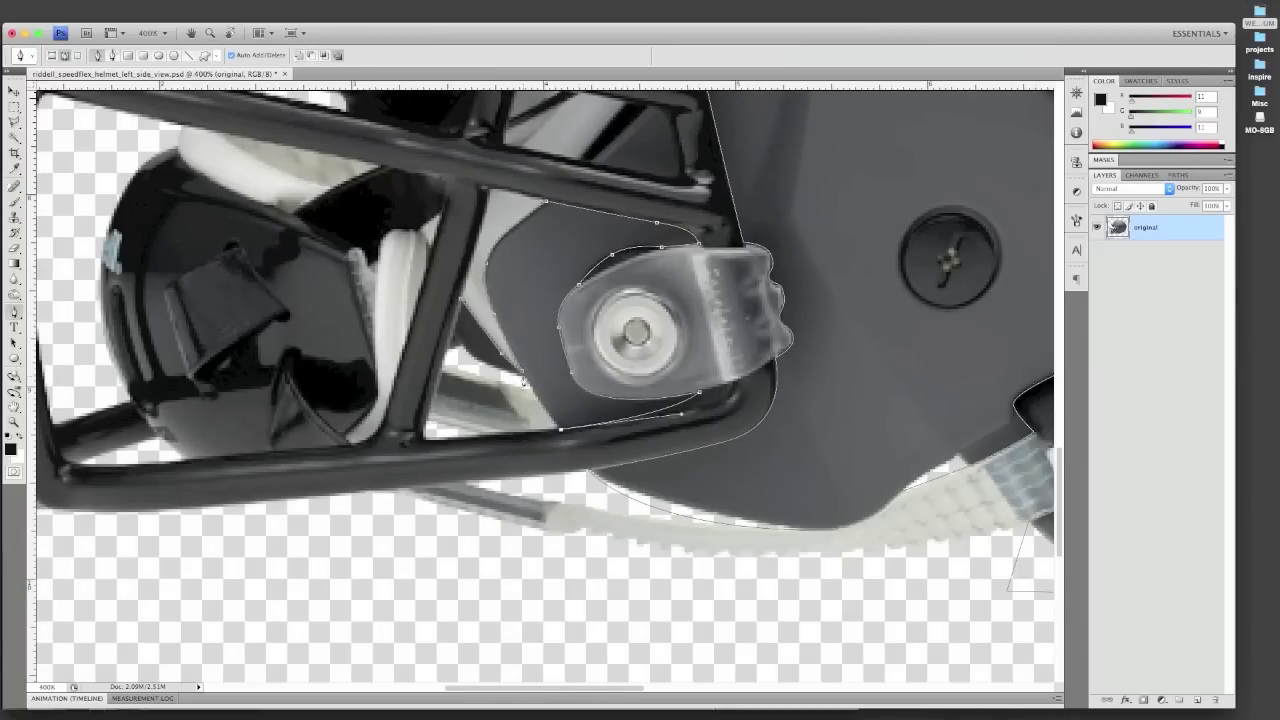
pyautogui.press('z')
pyautogui.hotkey('ctrl', 'alt', '0')
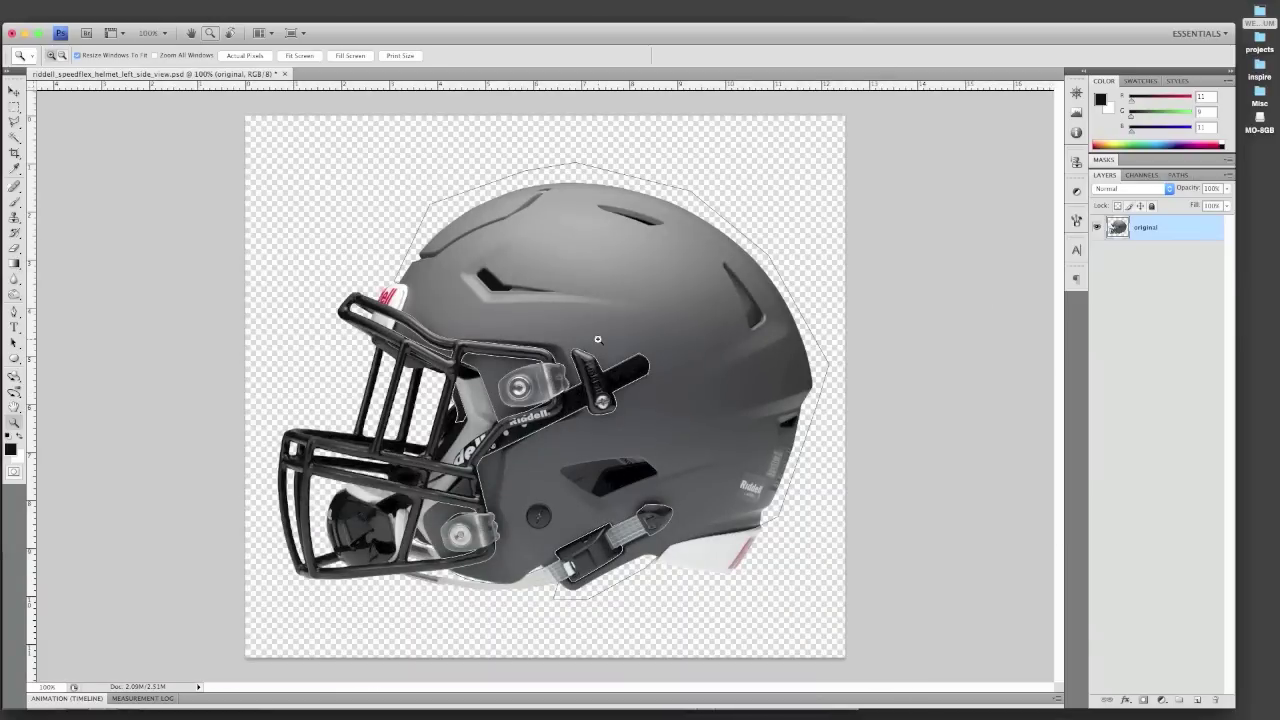
# Step: Convert the traced shell path into a selection with a 0-pixel feather radius
pyautogui.press('p')
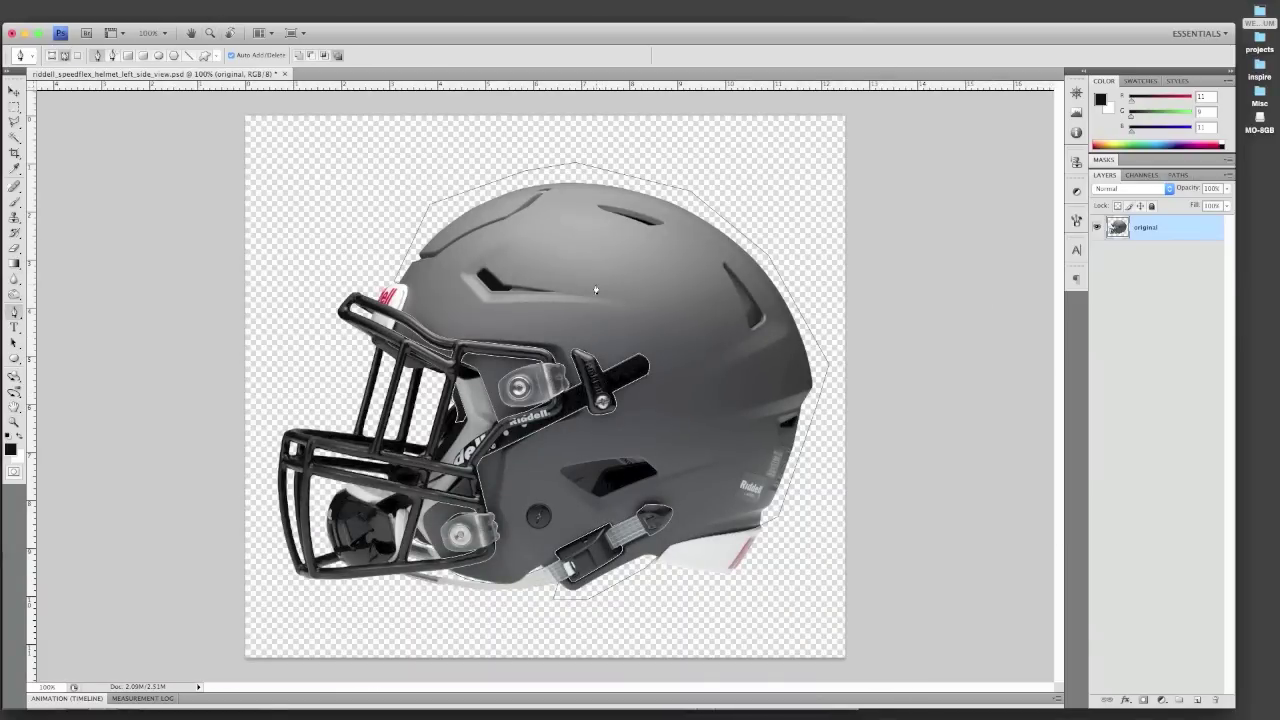
pyautogui.rightClick(596, 290)
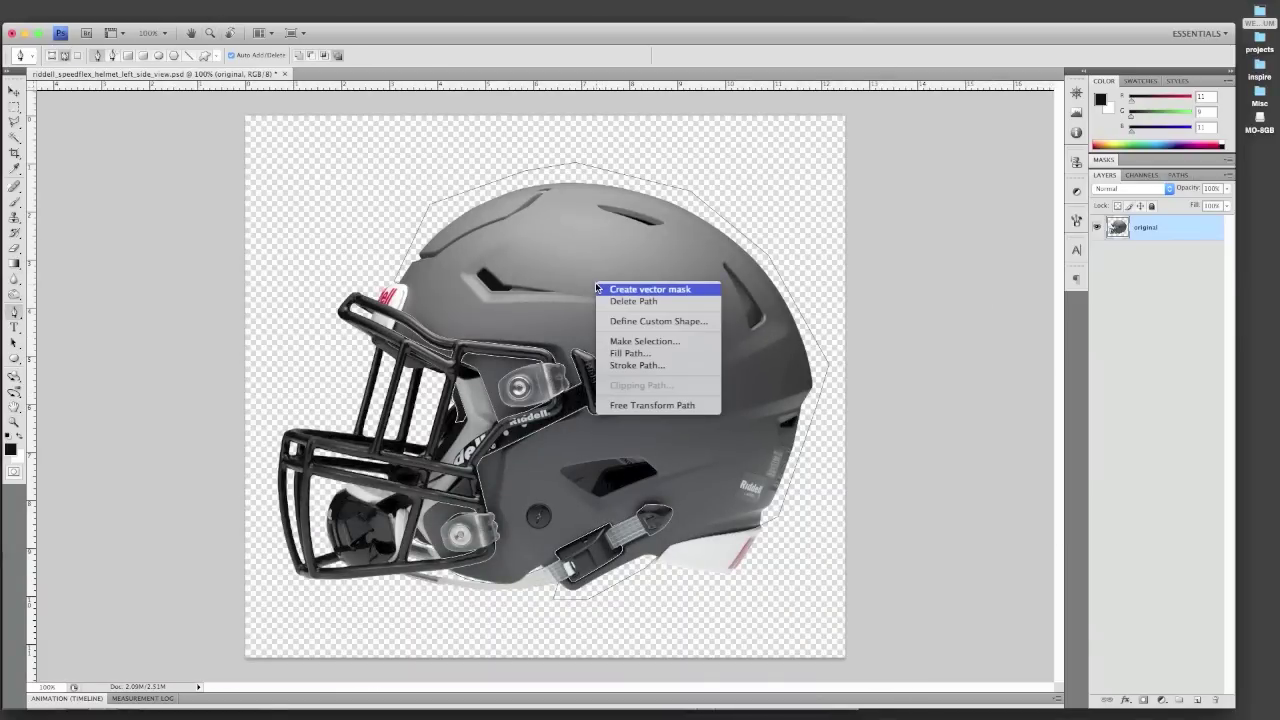
pyautogui.click(640, 341)
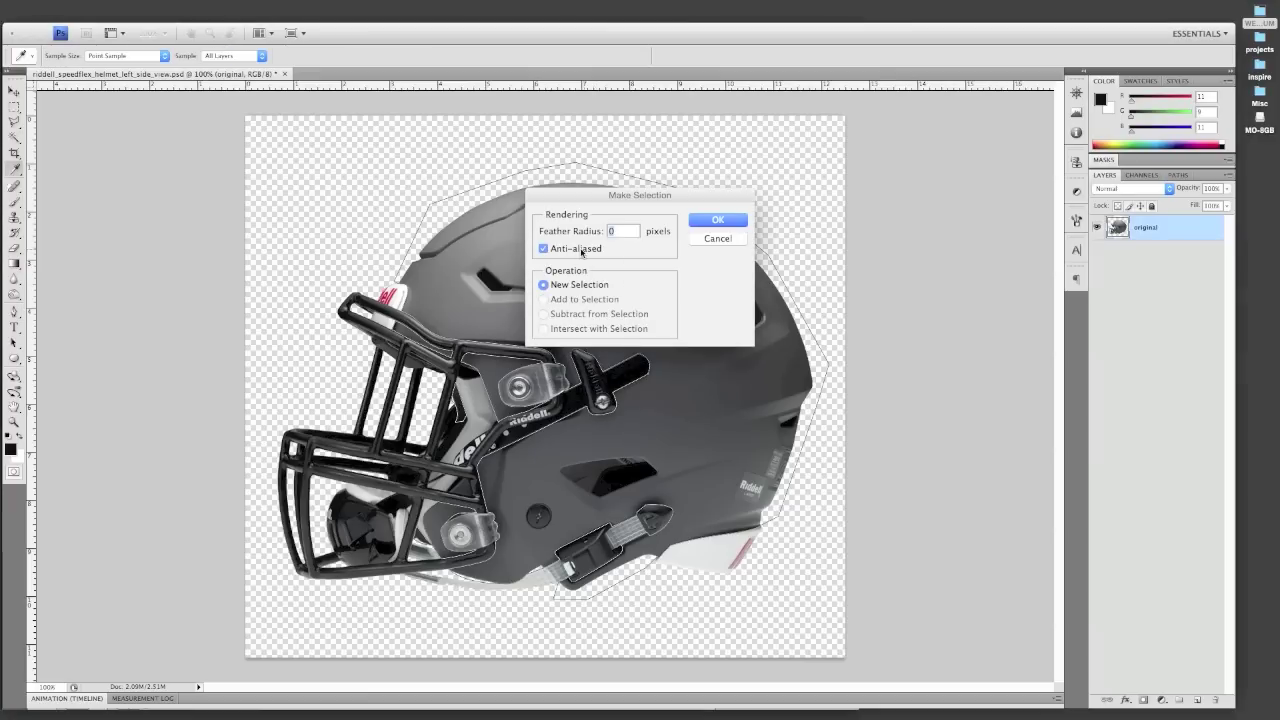
pyautogui.click(718, 223)
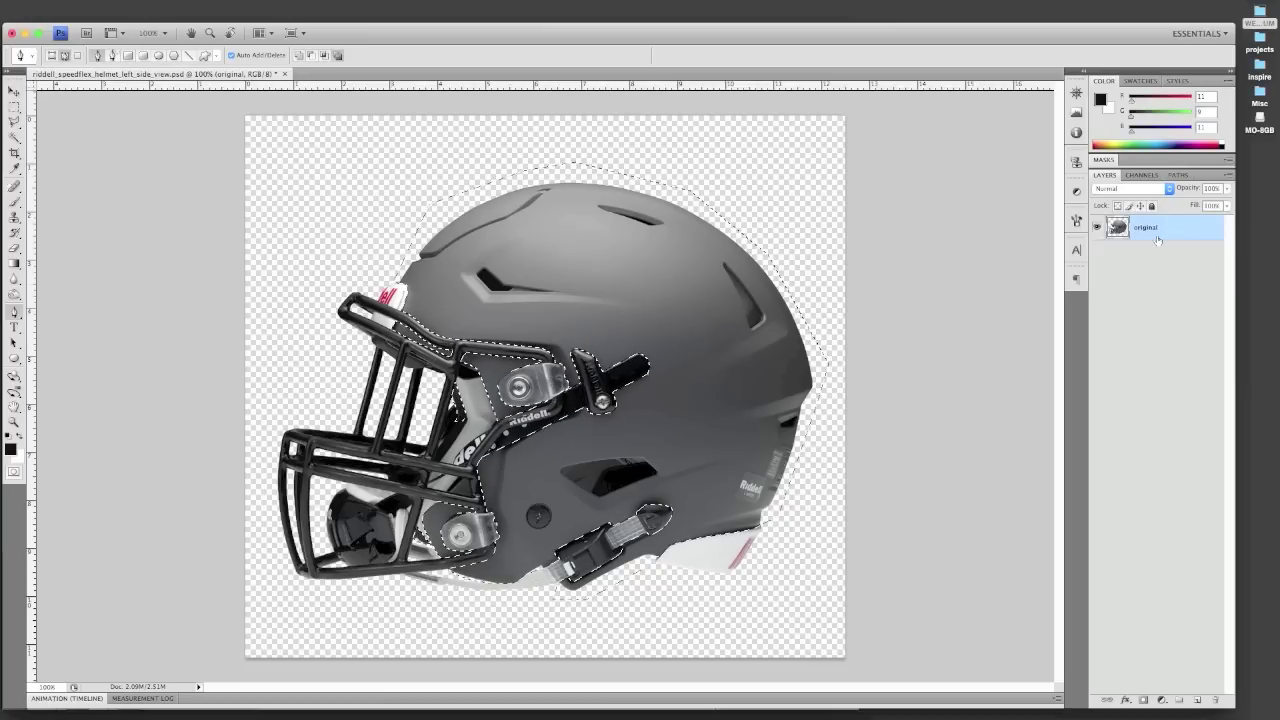
# Step: Copy the shell selection to Layer 1, hide the original layer, and zoom into the rear
pyautogui.hotkey('ctrl', 'j')
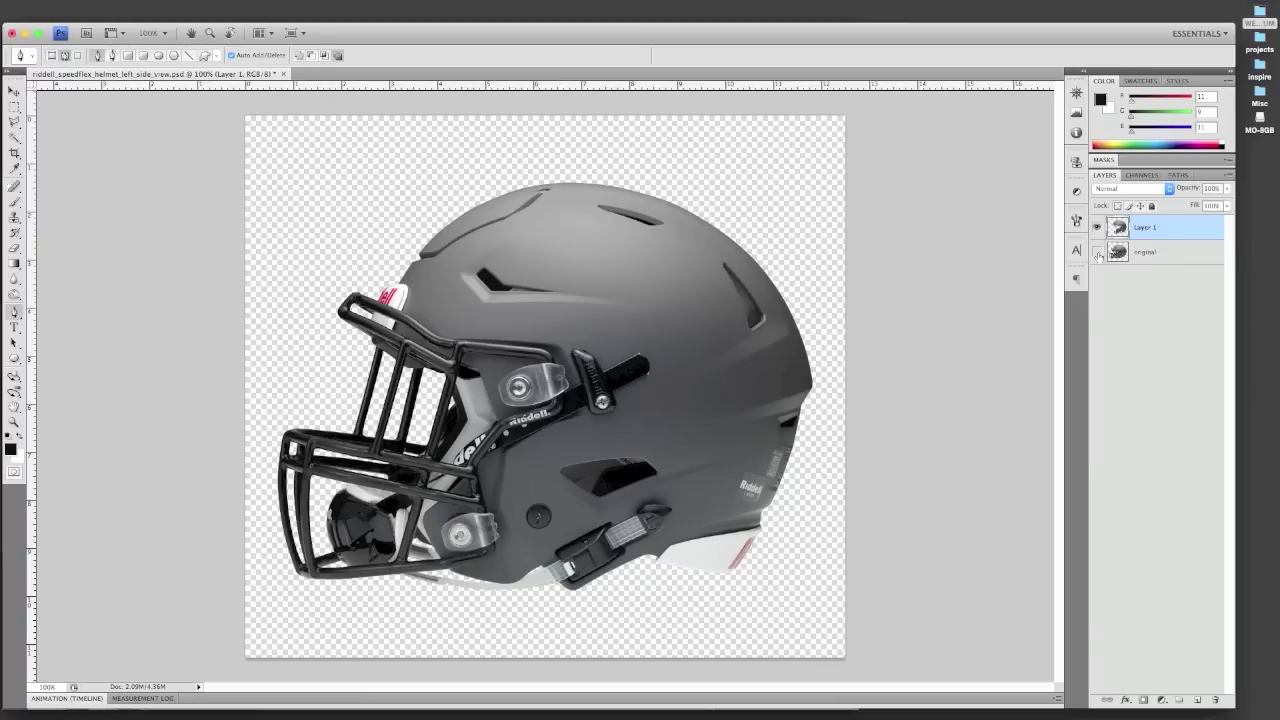
pyautogui.click(1097, 252)
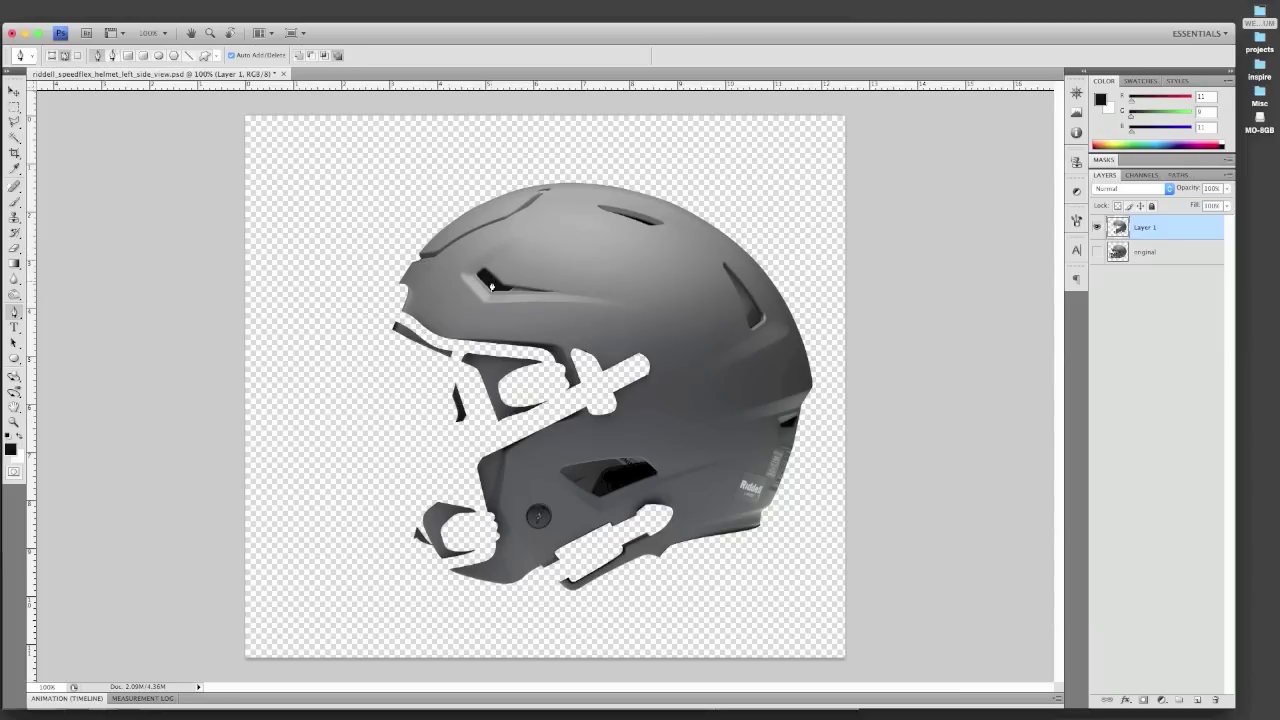
pyautogui.hotkey('ctrl', '+')
pyautogui.hotkey('ctrl', '+')
pyautogui.hotkey('ctrl', '+')
pyautogui.hotkey('ctrl', '+')
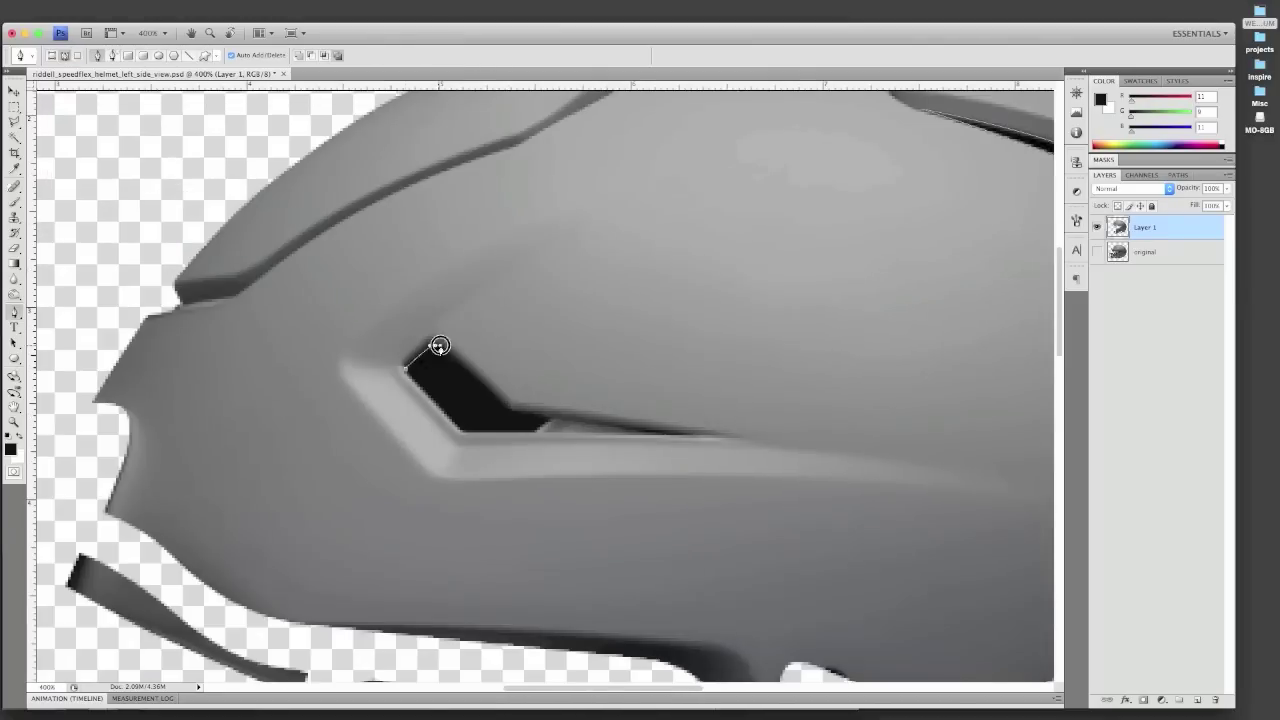
# Step: Trace a closed pen outline around the upper vent opening, then view at 100%
pyautogui.click(690, 435)
pyautogui.click(510, 408)
pyautogui.click(405, 373)
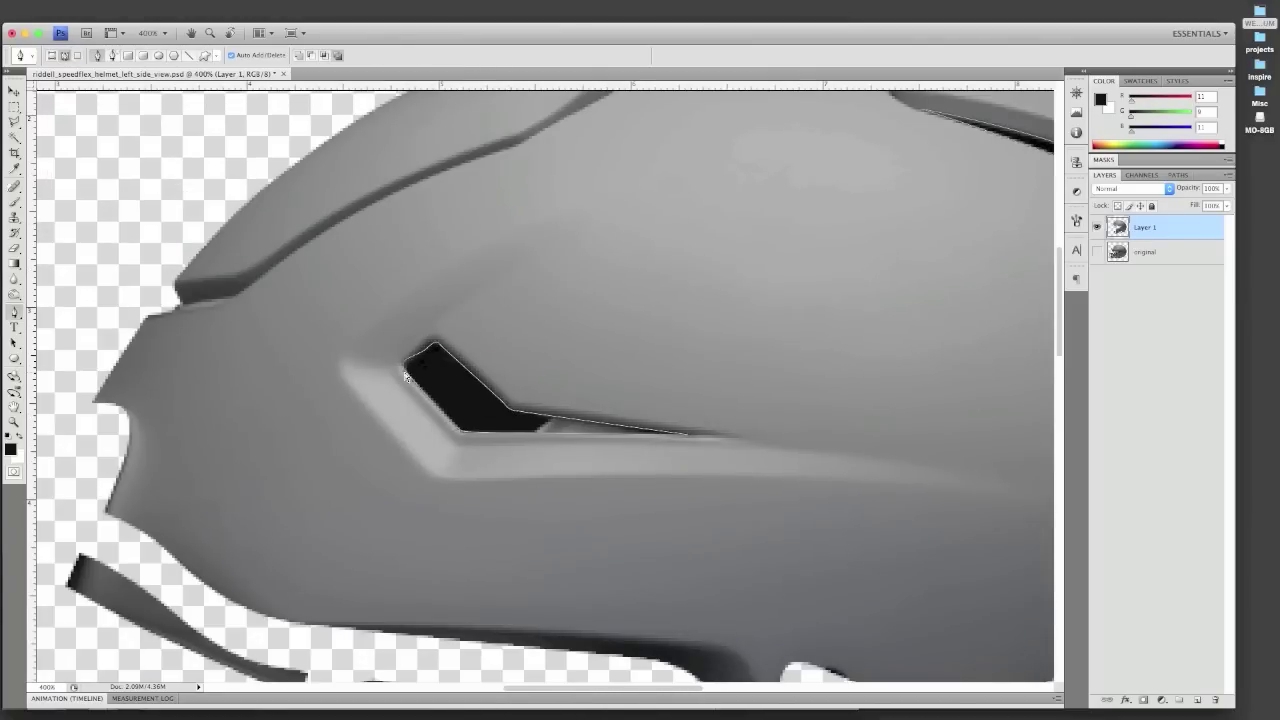
pyautogui.hotkey('ctrl', 'alt', '0')
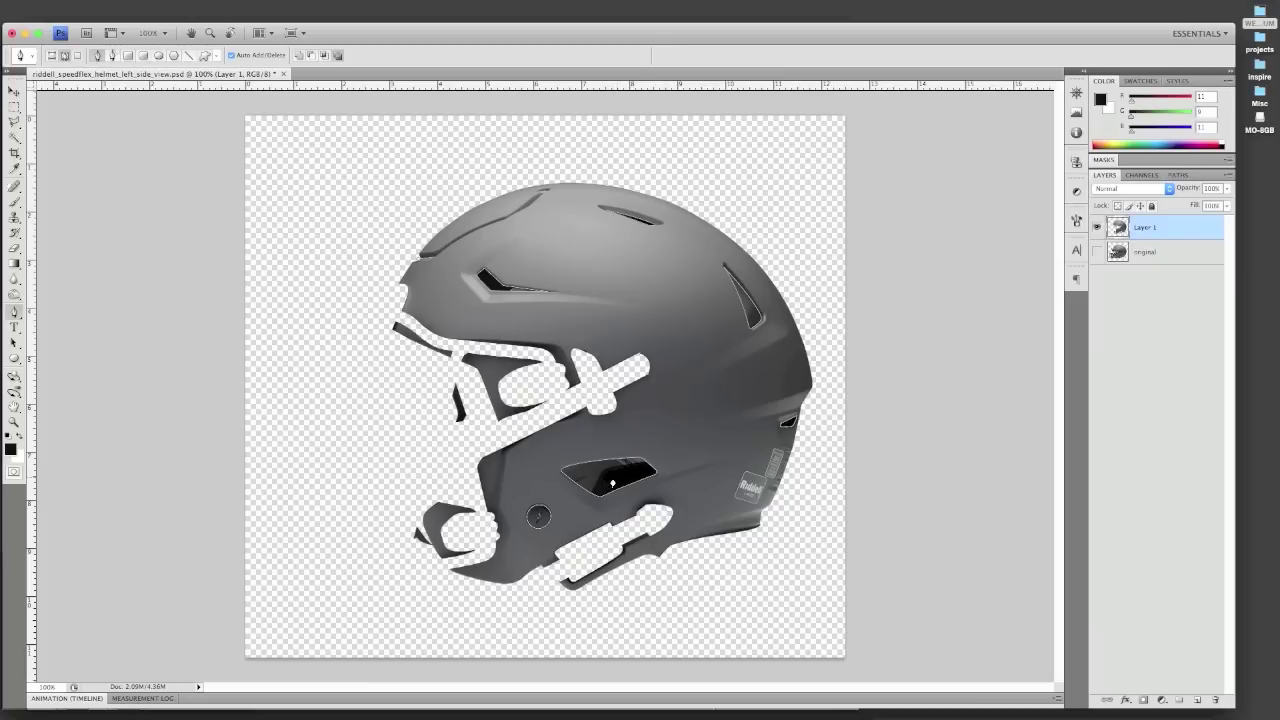
# Step: Turn the vent path into a selection, delete it from Layer 1, and show original again
pyautogui.rightClick(612, 484)
pyautogui.click(651, 532)
pyautogui.click(717, 220)
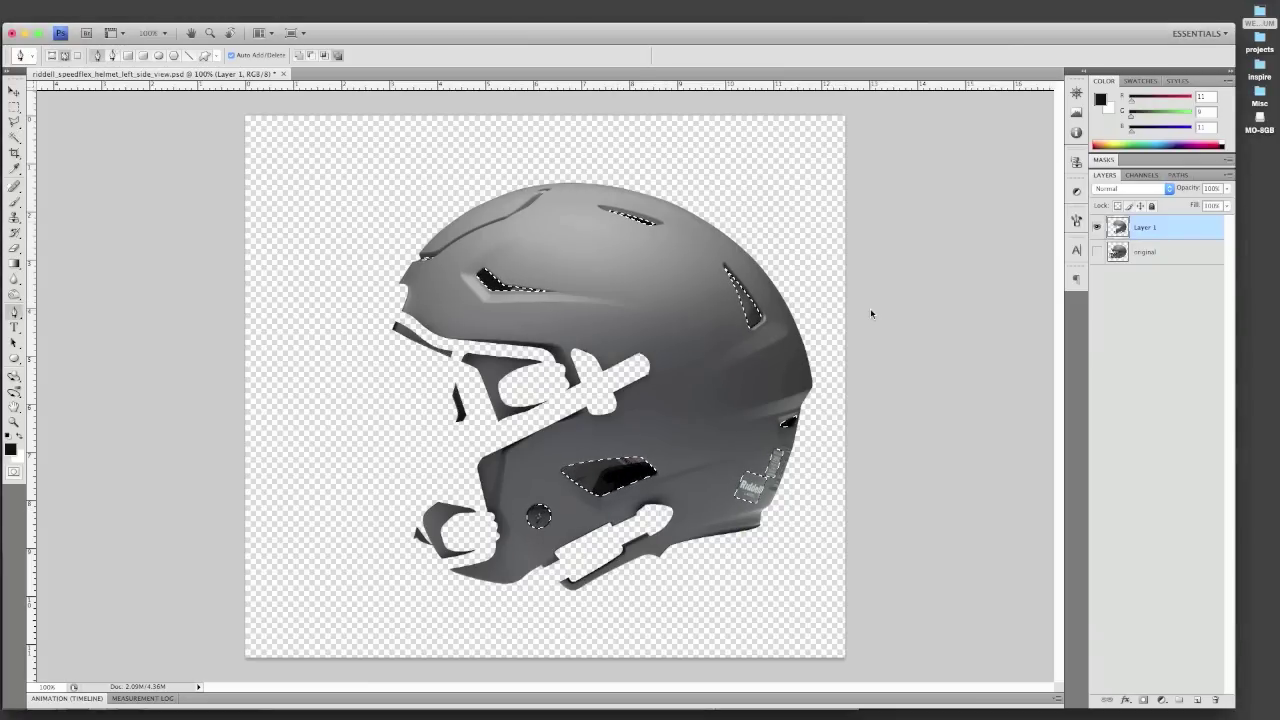
pyautogui.press('Delete')
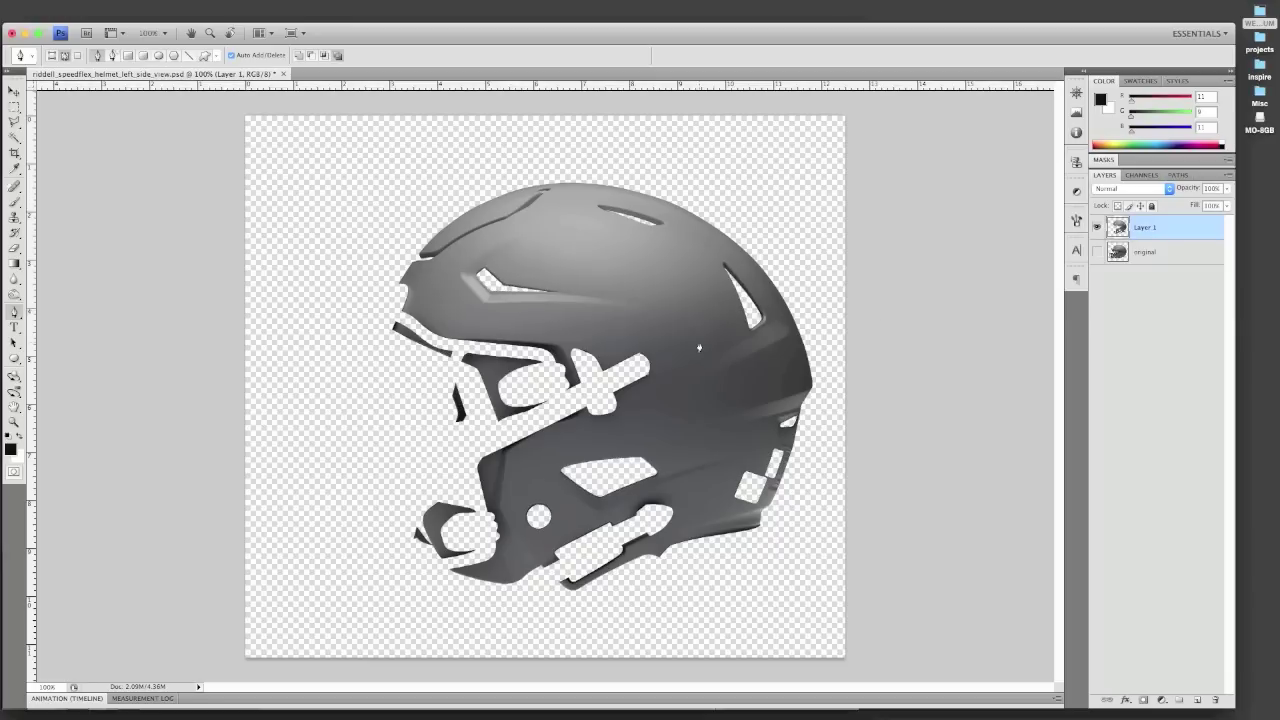
pyautogui.press('z')
pyautogui.click(1097, 251)
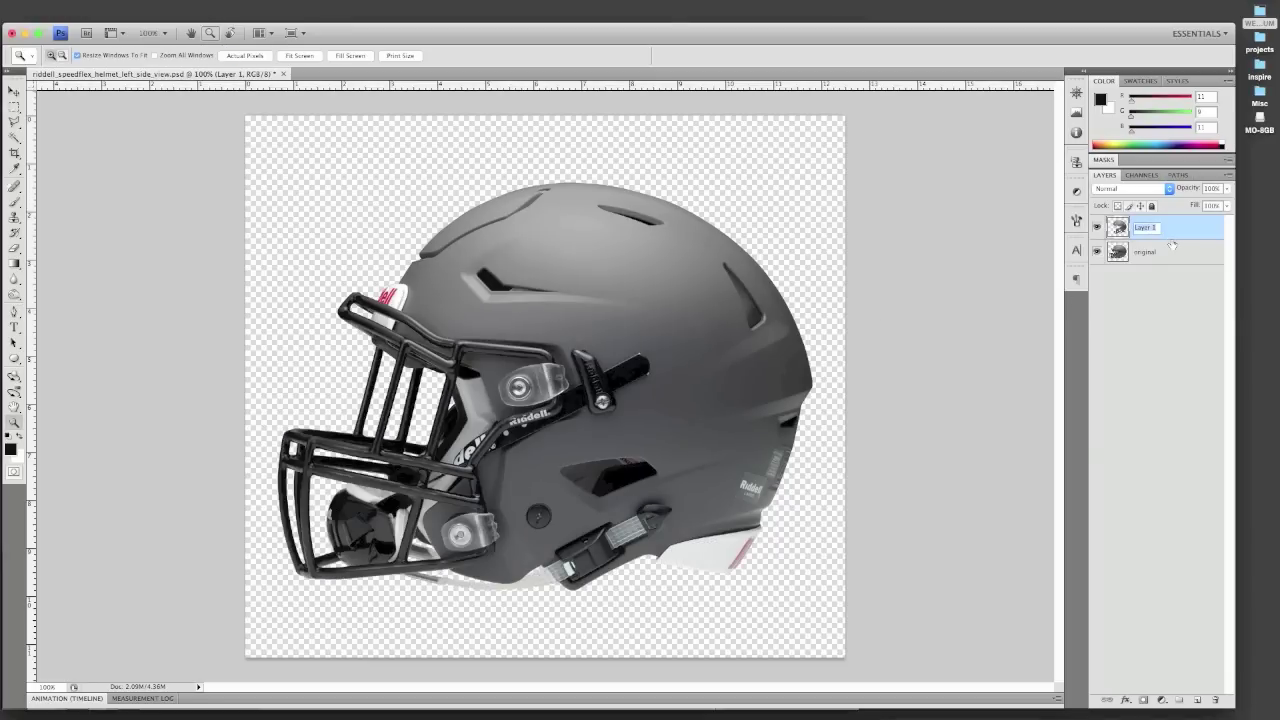
# Step: Rename Layer 1 to helmet and stack three Screen-blend copies above it
pyautogui.write('hell')
pyautogui.write('et')
pyautogui.press('Return')
pyautogui.hotkey('ctrl', 'j')
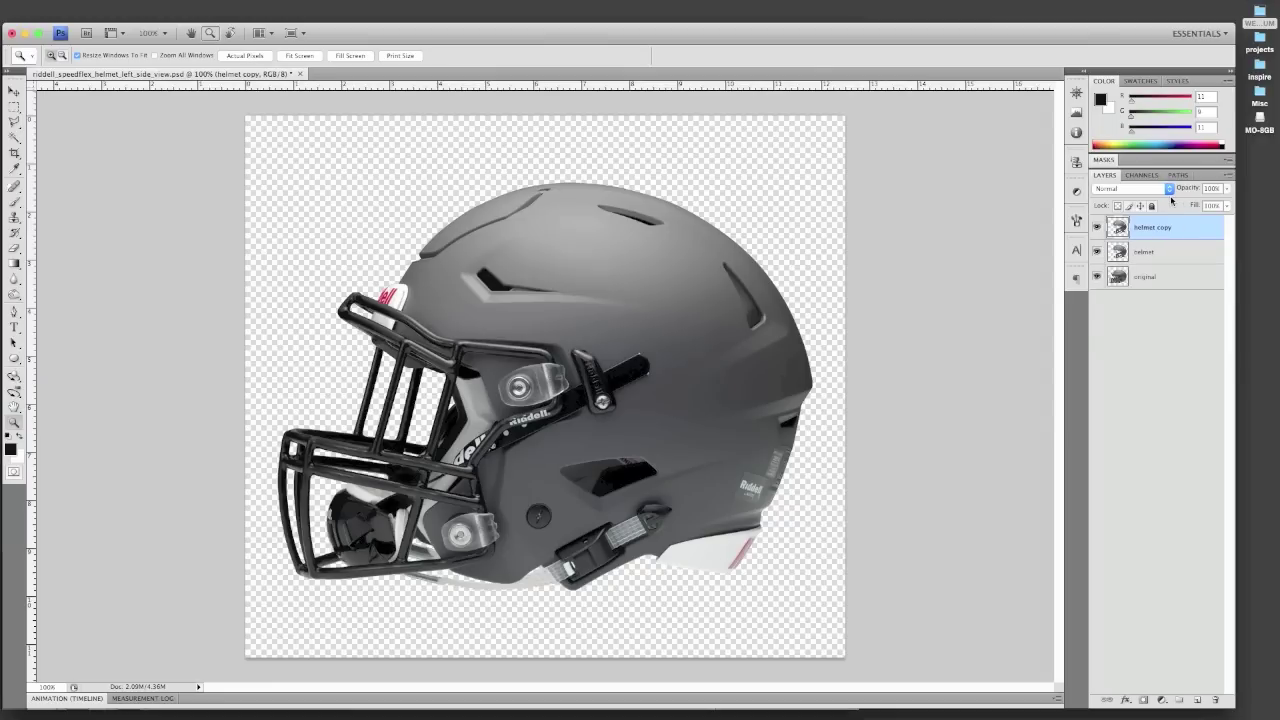
pyautogui.click(1171, 191)
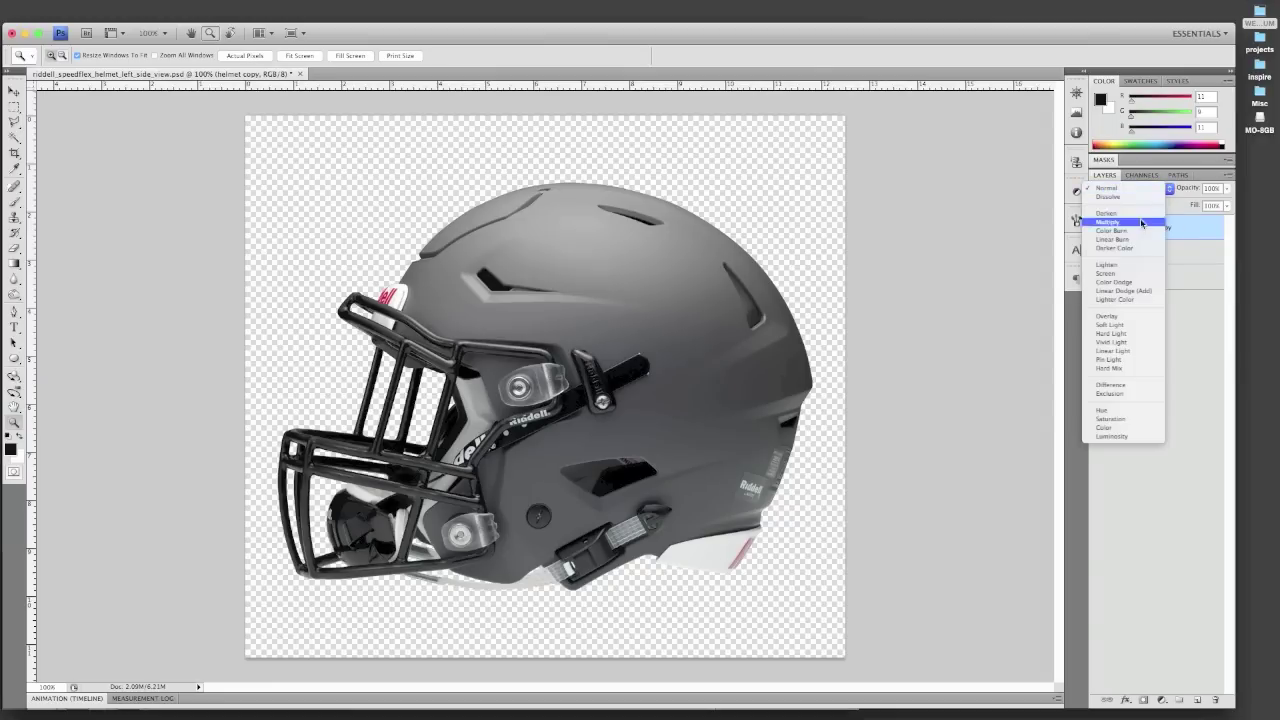
pyautogui.click(1118, 274)
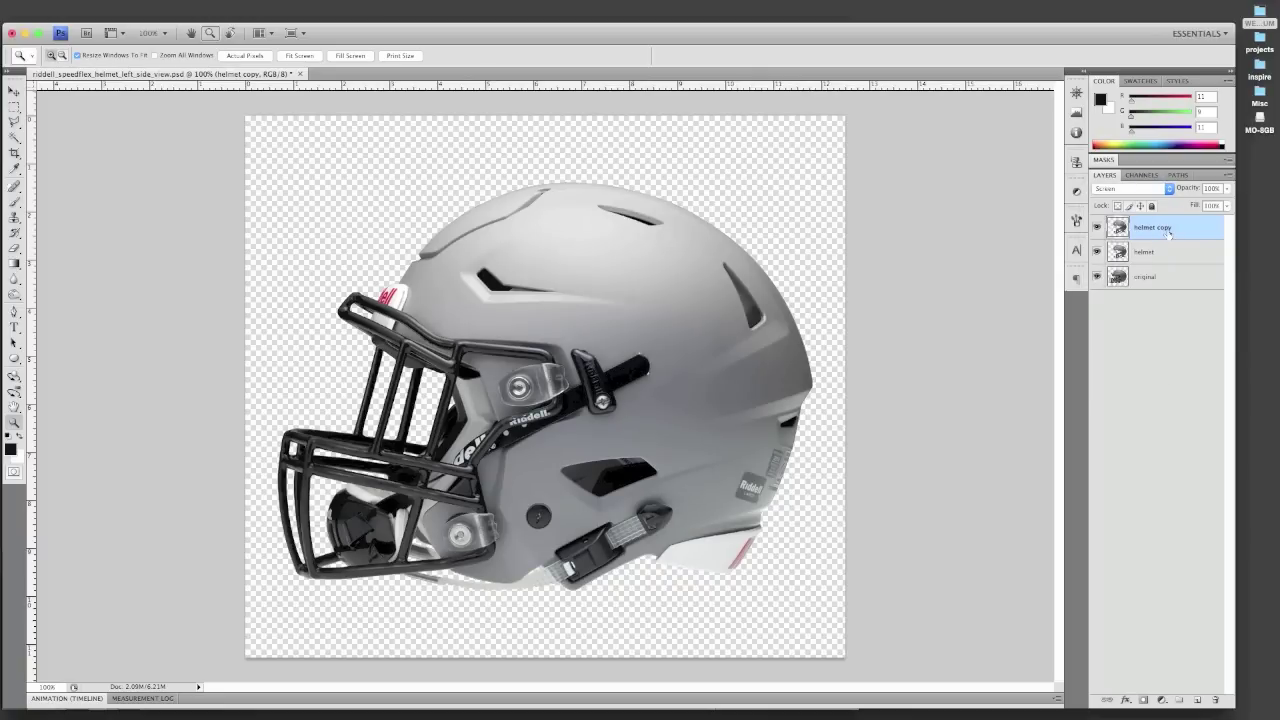
pyautogui.hotkey('ctrl', 'j')
pyautogui.hotkey('ctrl', 'j')
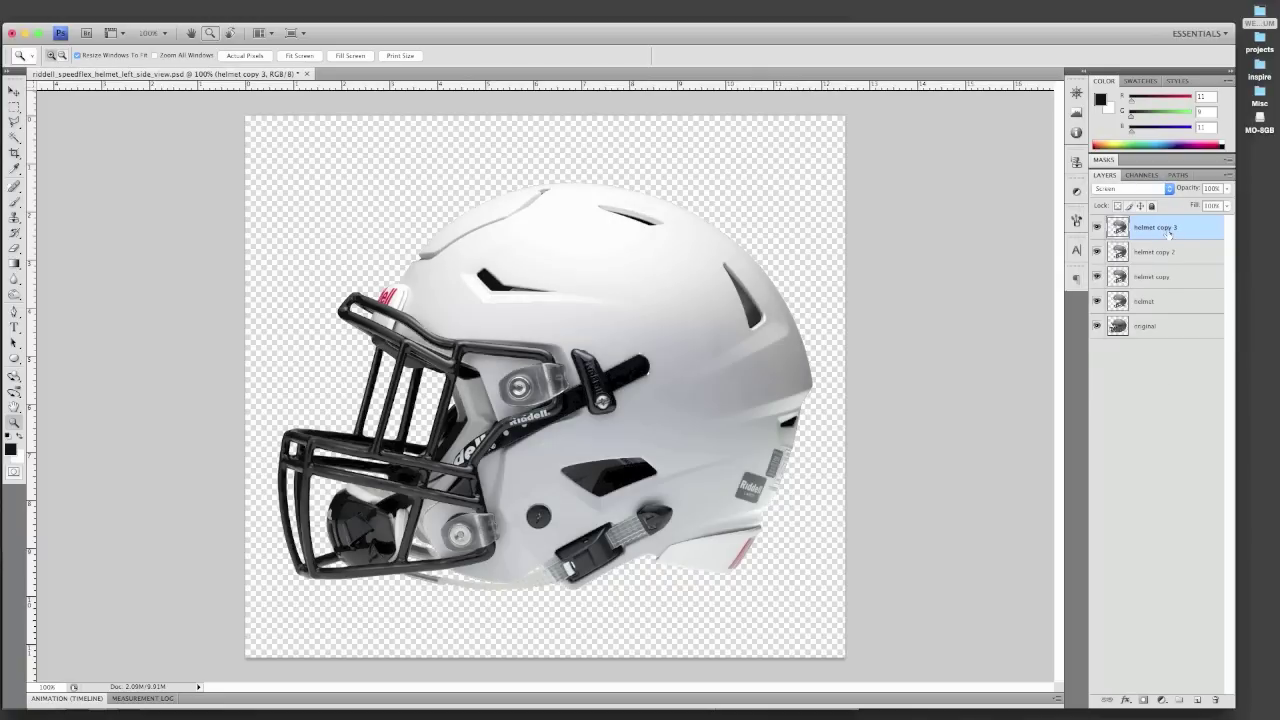
# Step: Select the four helmet layers, merge them into helmet copy 3, and group it into Group 1
pyautogui.keyDown('shift'); pyautogui.click(1145, 304); pyautogui.keyUp('shift')
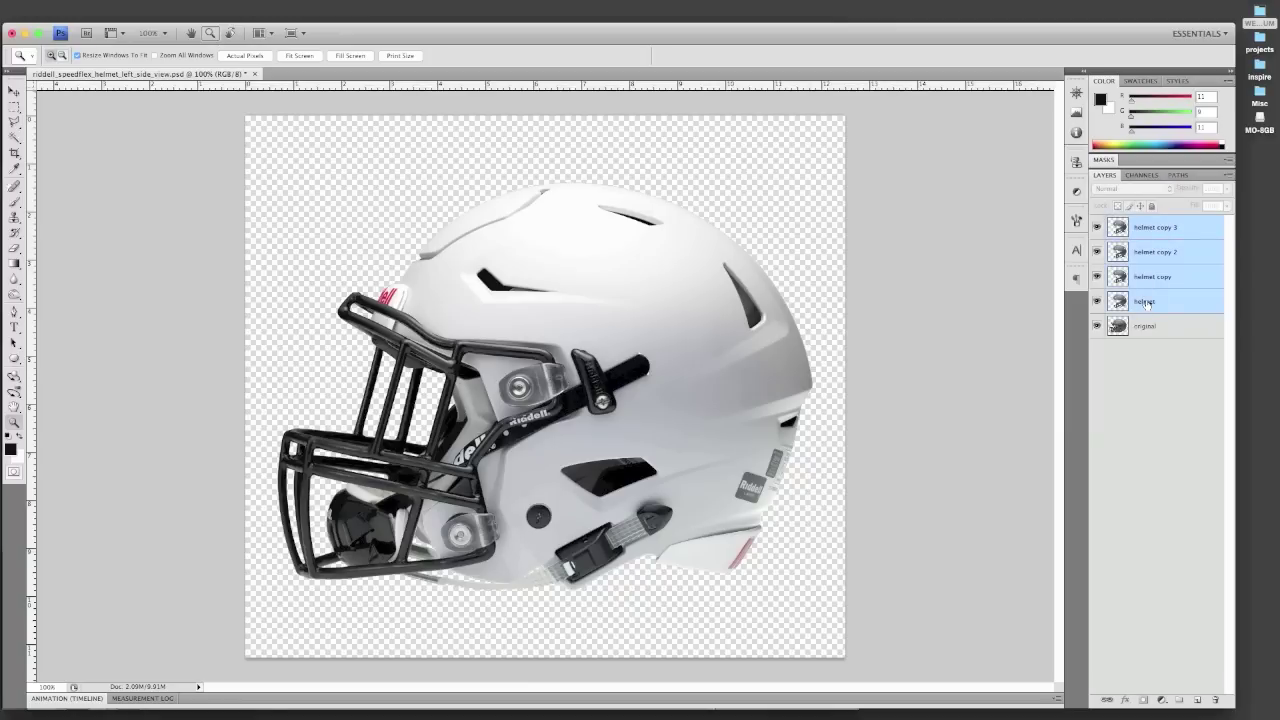
pyautogui.hotkey('ctrl', 'e')
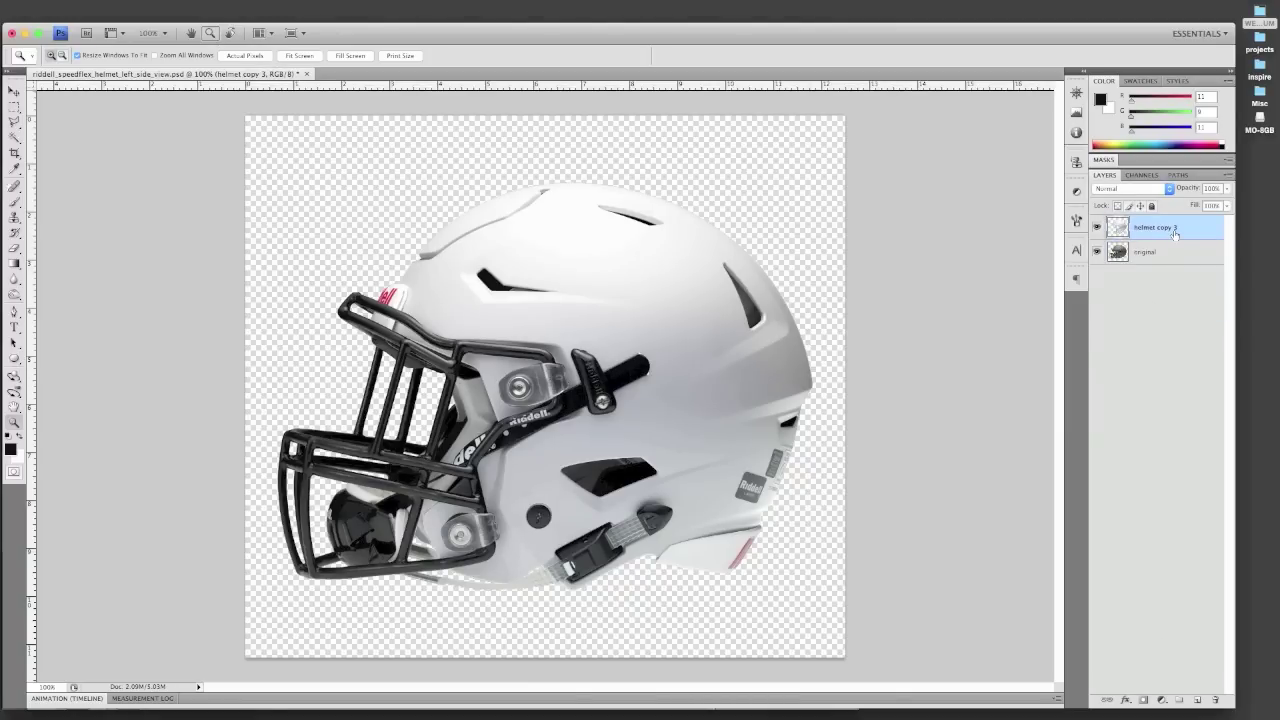
pyautogui.hotkey('ctrl', 'g')
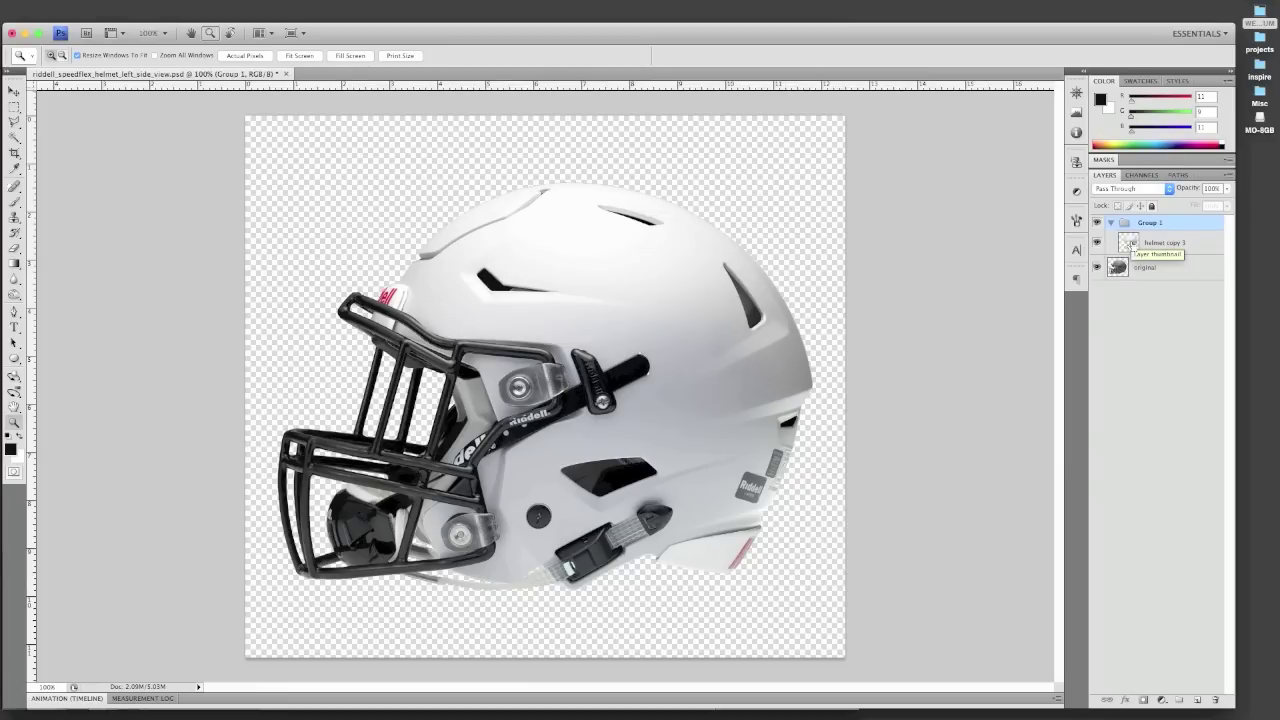
# Step: Mask Group 1 with helmet copy 3's outline selection, then reselect helmet copy 3
pyautogui.keyDown('ctrl'); pyautogui.click(1128, 244); pyautogui.keyUp('ctrl')
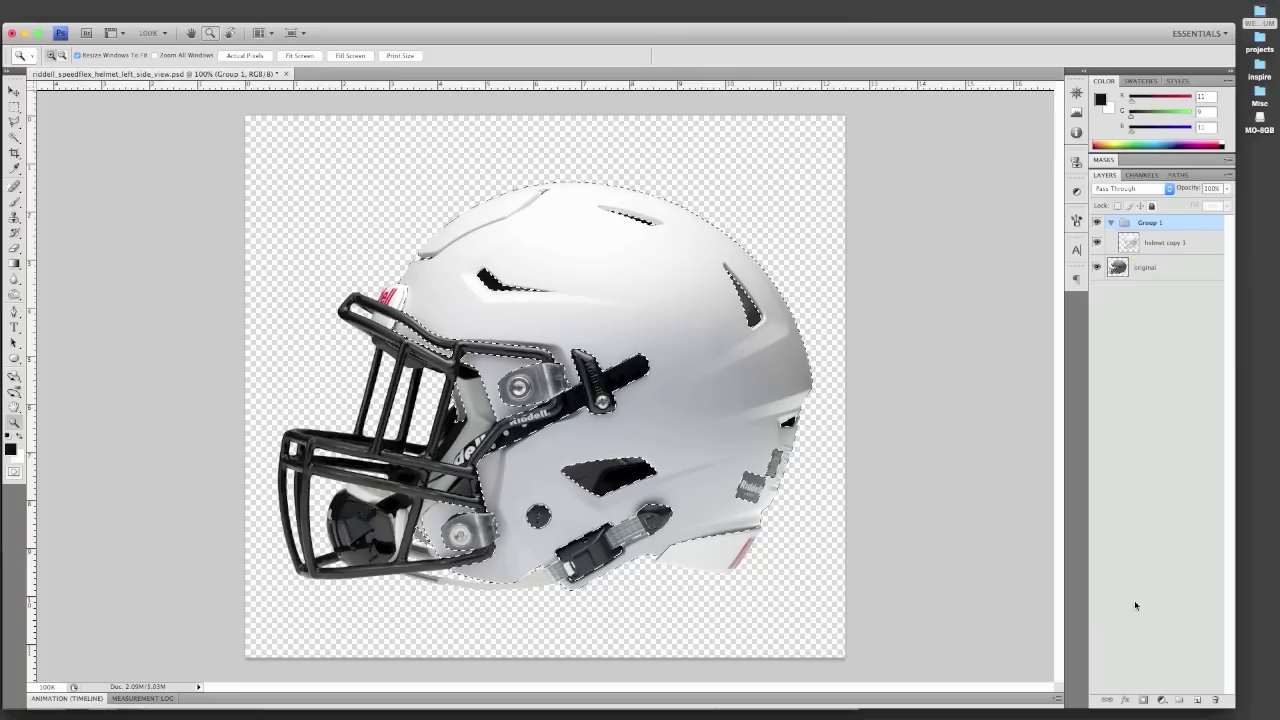
pyautogui.click(1143, 700)
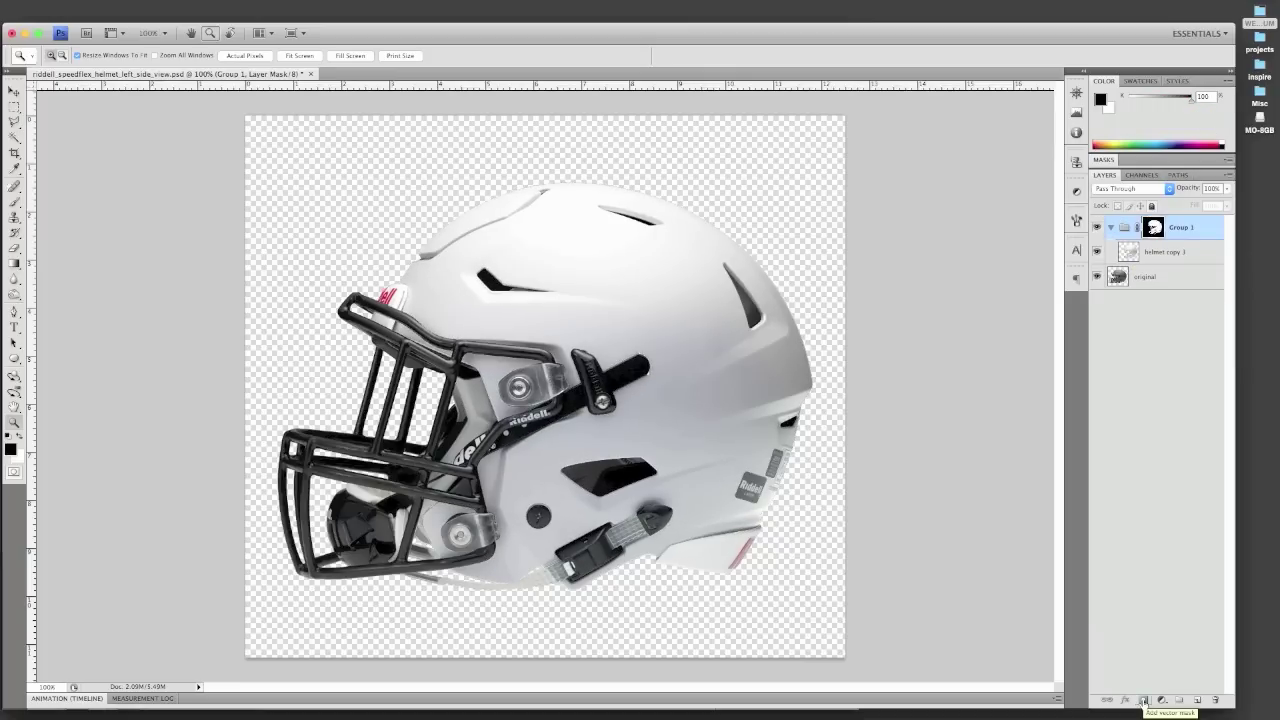
pyautogui.click(1163, 254)
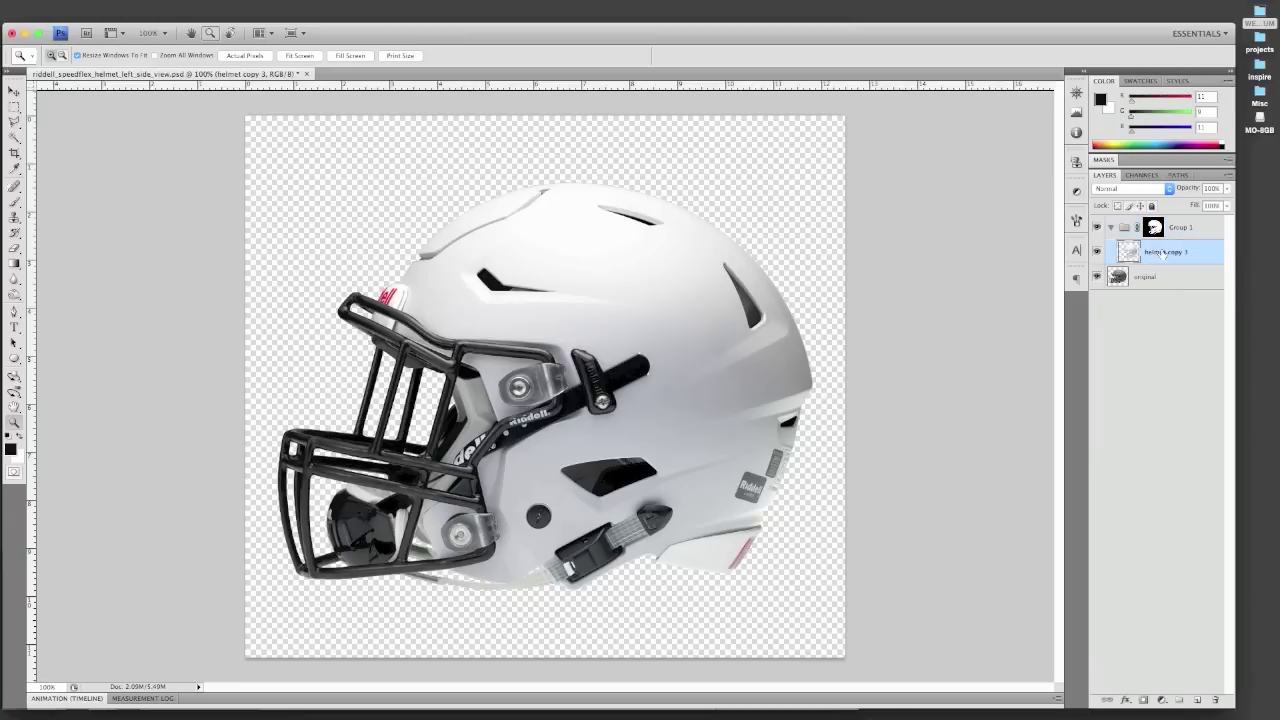
# Step: Add a new Layer 1 in Group 1 and fill it with a bright red foreground colour
pyautogui.click(1197, 699)
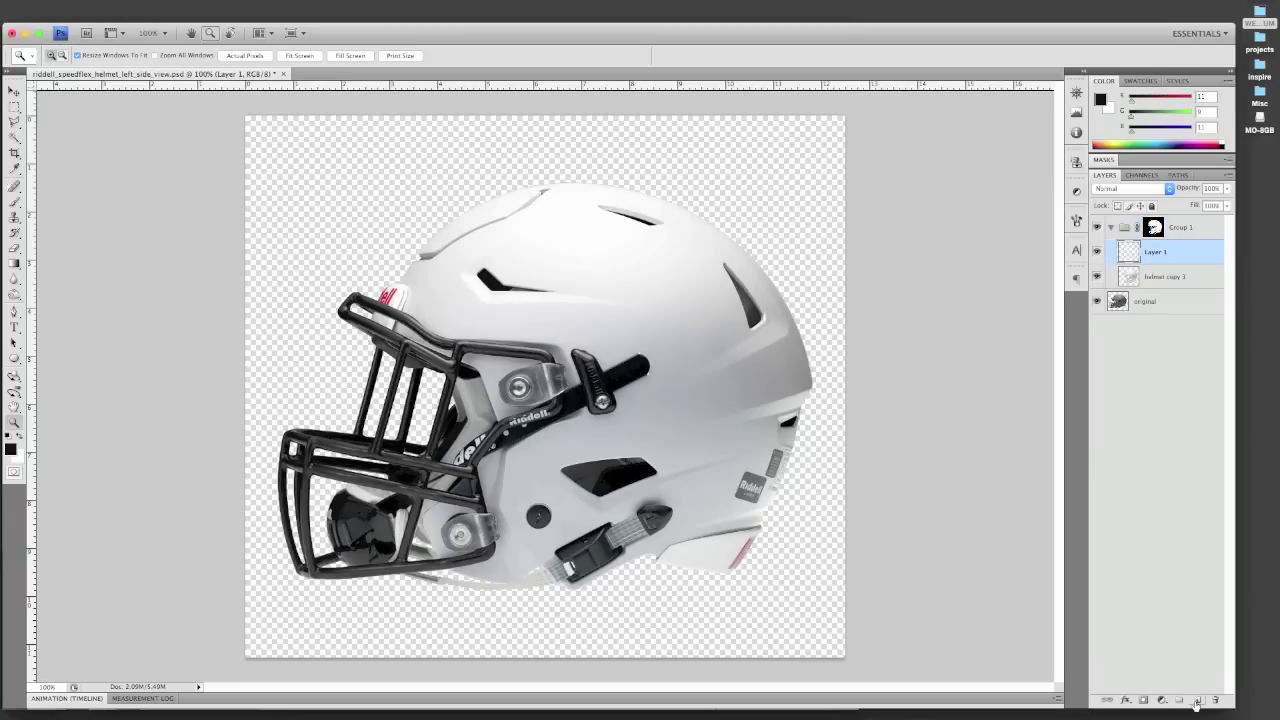
pyautogui.click(10, 450)
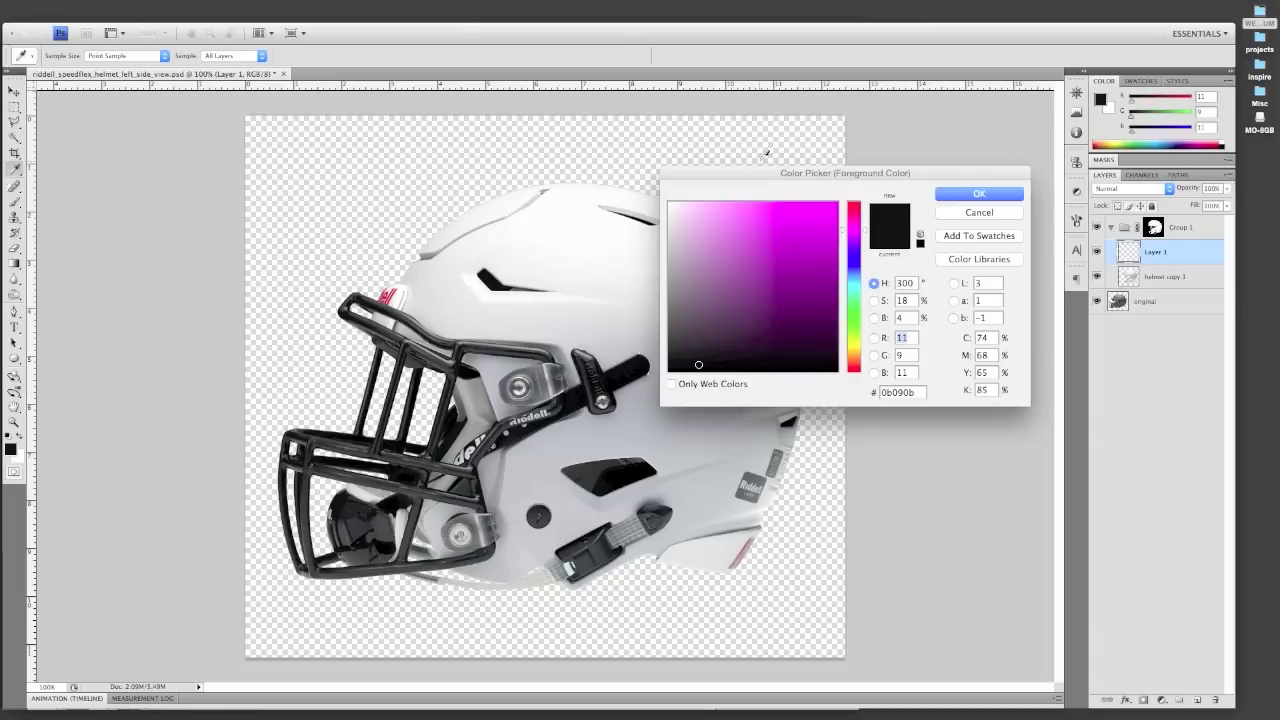
pyautogui.moveTo(752, 179); pyautogui.dragTo(625, 214)
pyautogui.click(668, 349)
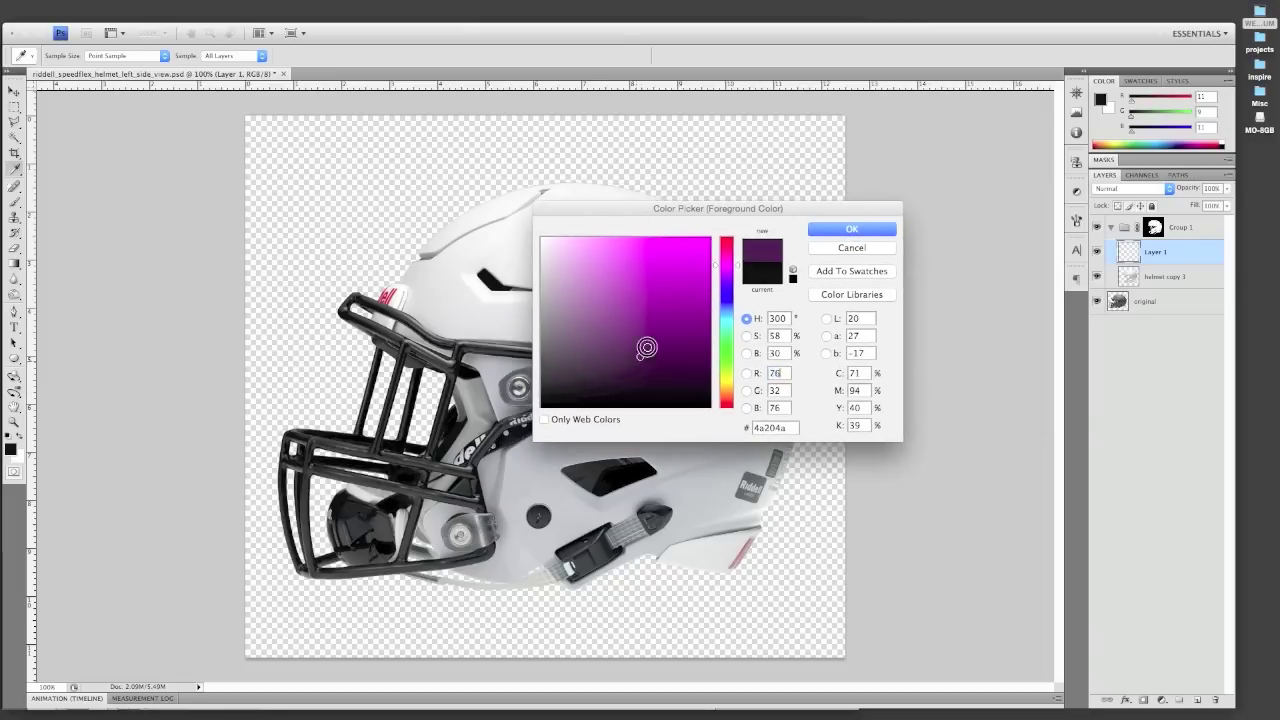
pyautogui.click(676, 301)
pyautogui.click(728, 238)
pyautogui.click(687, 284)
pyautogui.press('Return')
pyautogui.hotkey('alt', 'BackSpace')
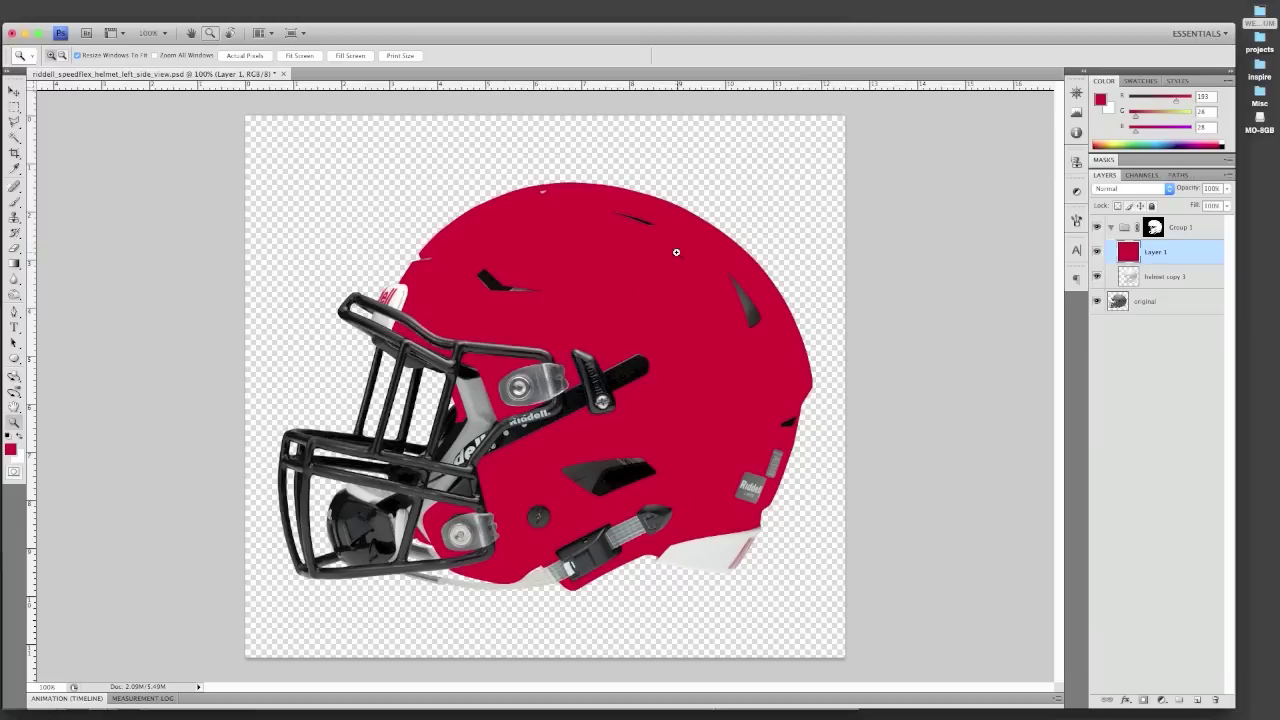
# Step: Set the red layer to Color blend mode and add a Brightness/Contrast adjustment above helmet copy 3
pyautogui.click(1171, 190)
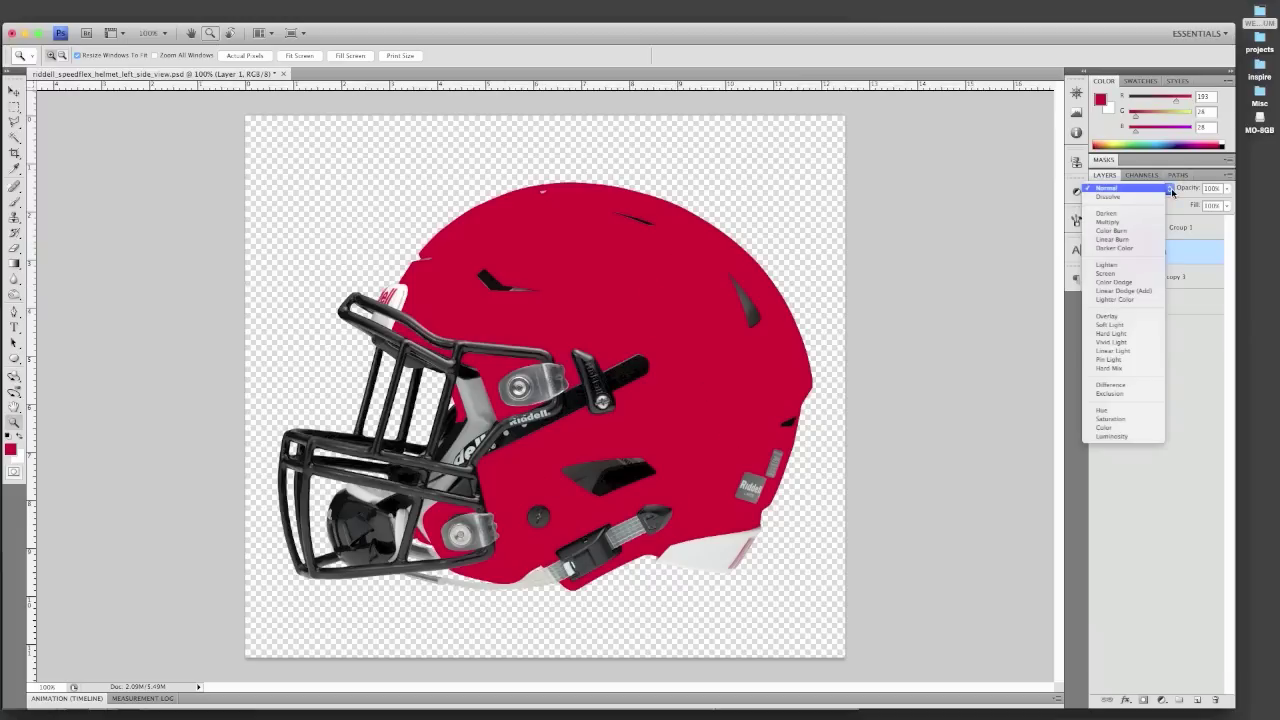
pyautogui.click(1112, 427)
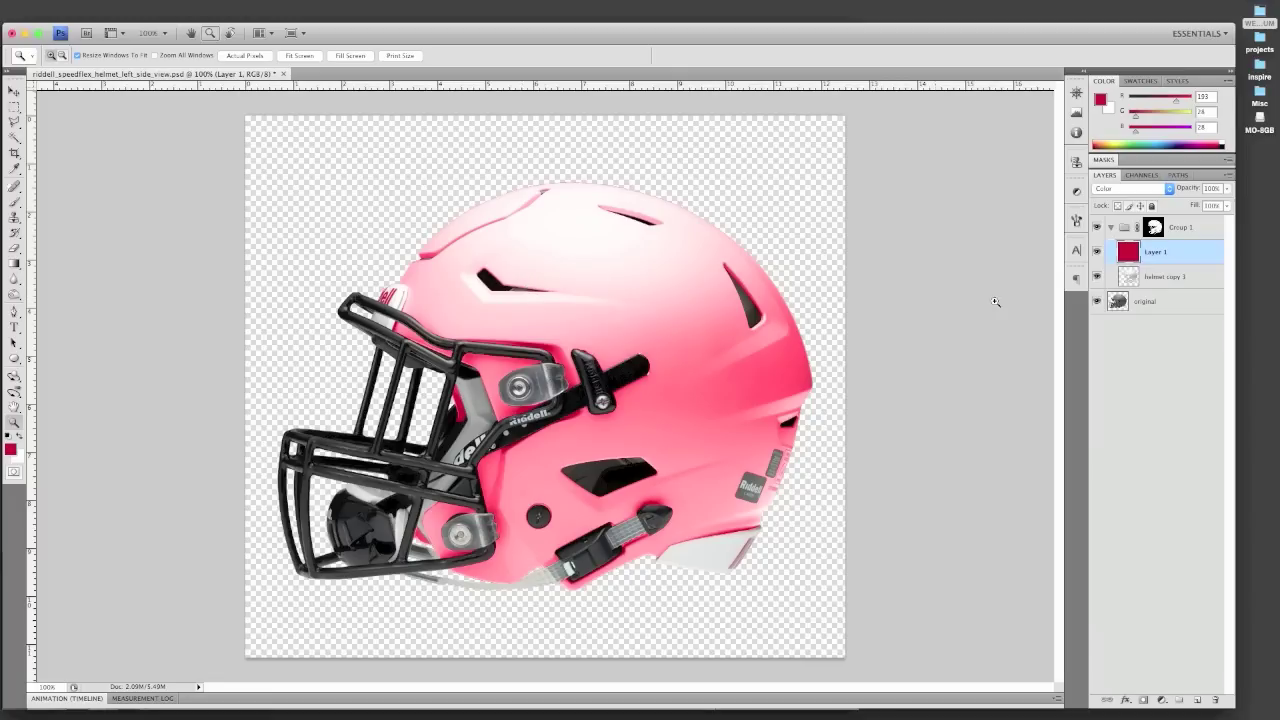
pyautogui.click(1147, 278)
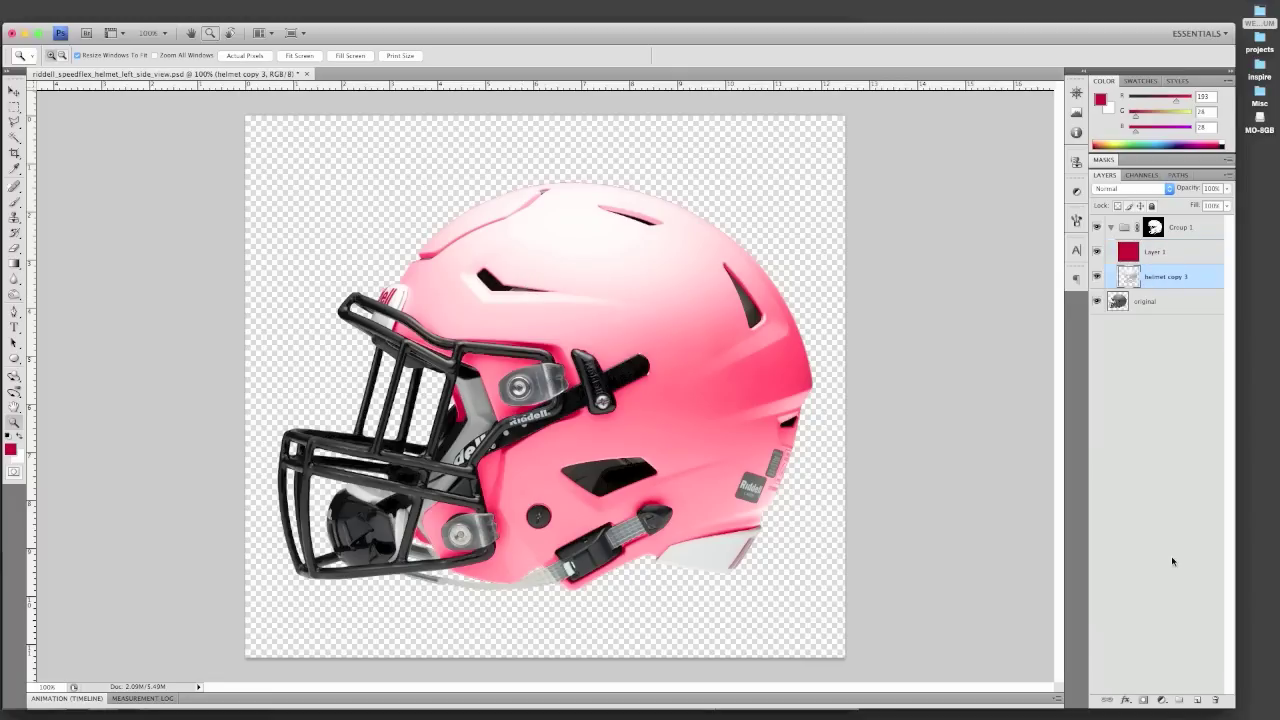
pyautogui.click(1162, 702)
pyautogui.click(1162, 702)
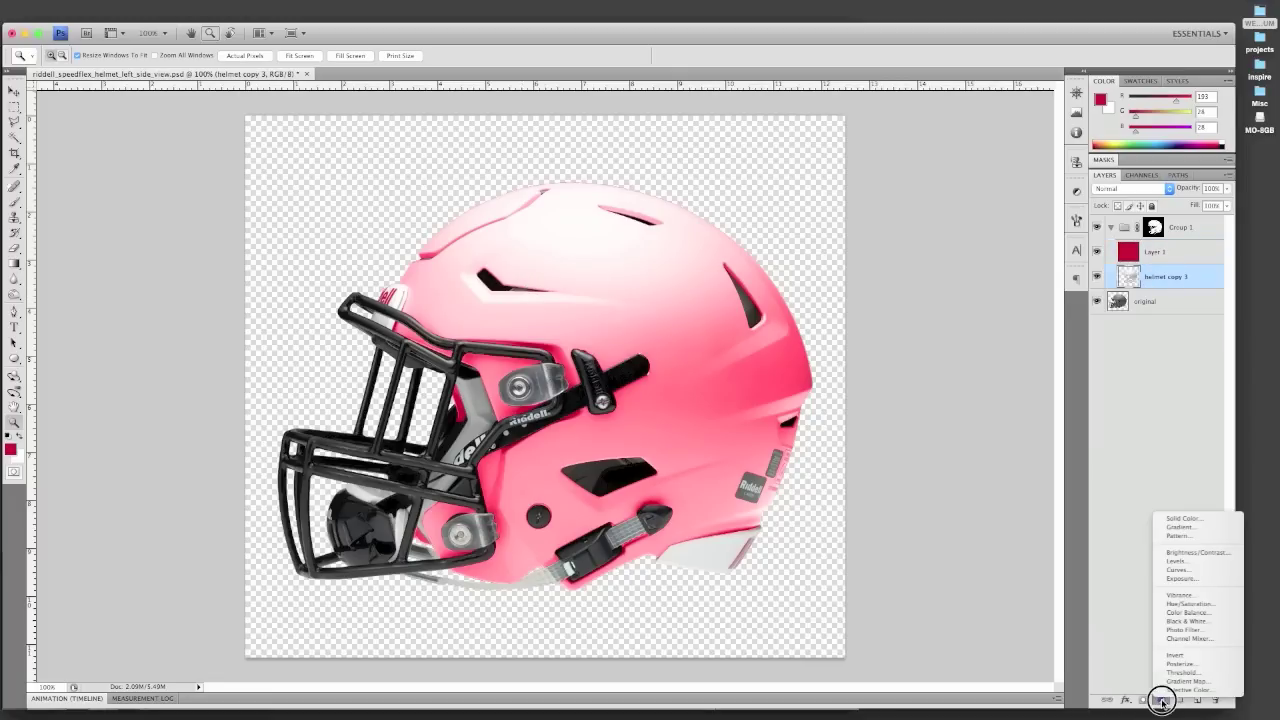
pyautogui.click(1188, 552)
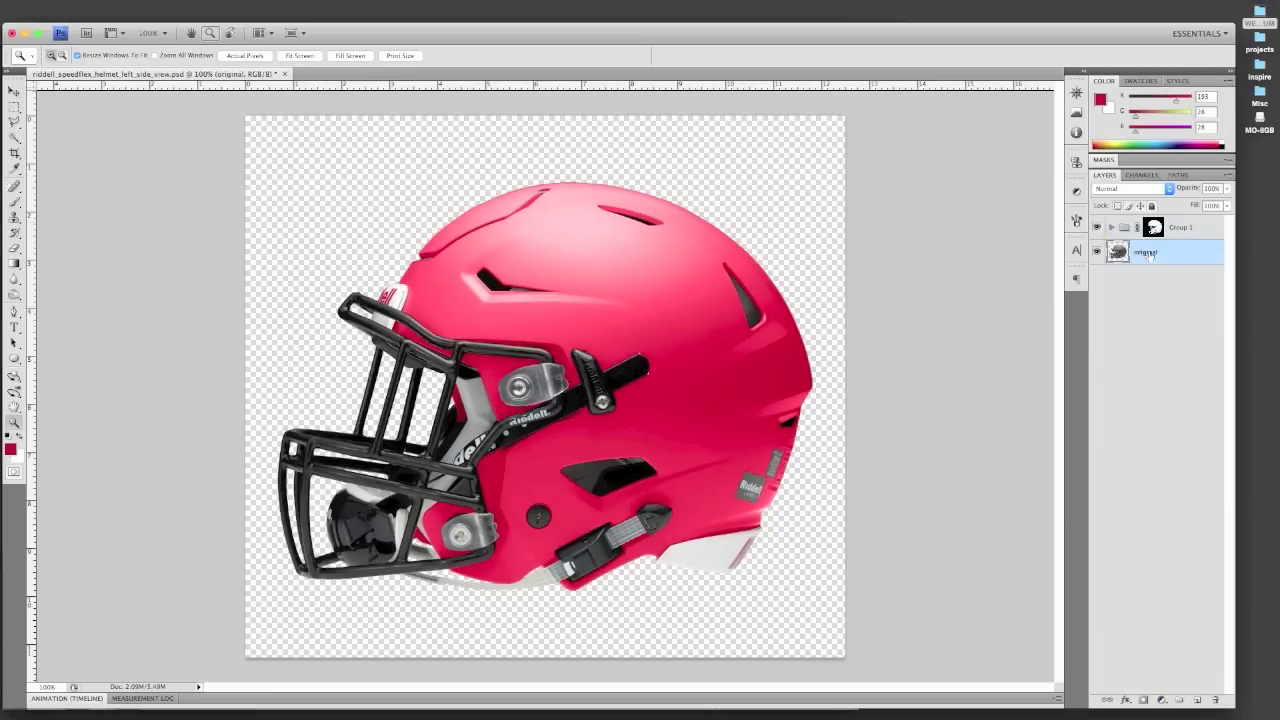
# Step: Duplicate the original layer, move the copy above Group 1, and rename it soft light
pyautogui.hotkey('ctrl', 'j')
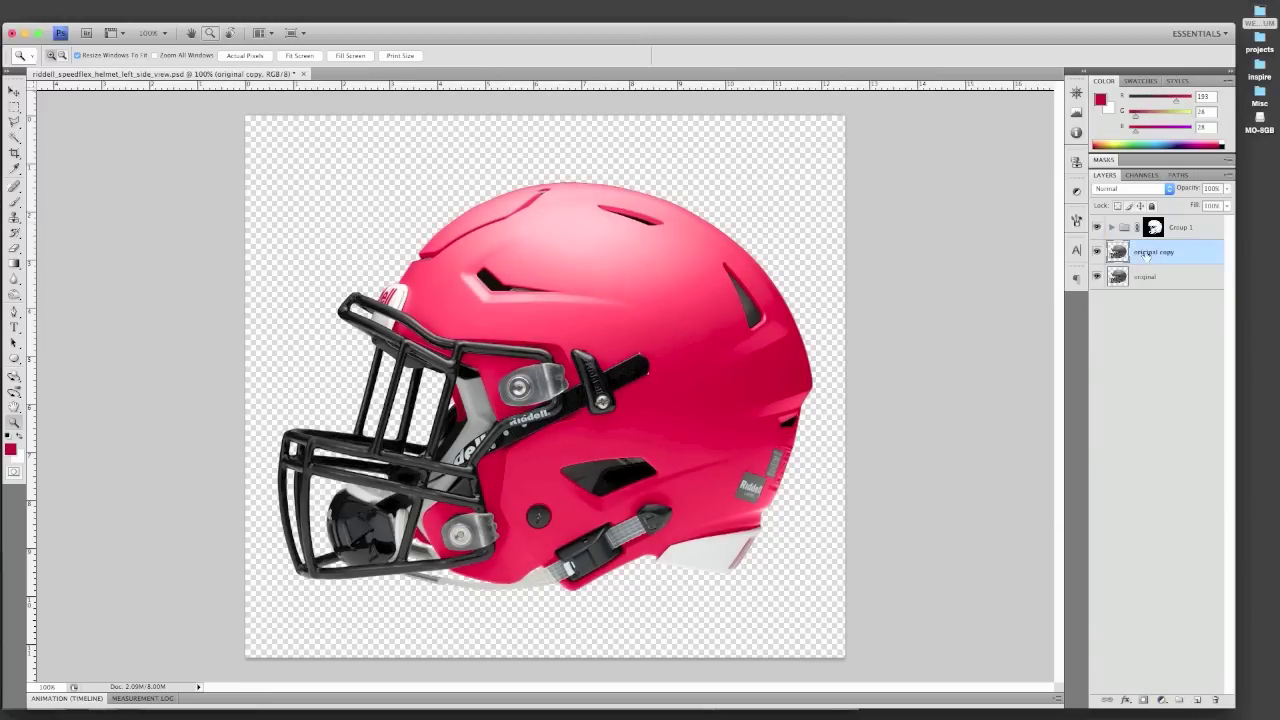
pyautogui.moveTo(1146, 254); pyautogui.dragTo(1173, 240)
pyautogui.moveTo(1172, 240); pyautogui.dragTo(1174, 218)
pyautogui.doubleClick(1162, 230)
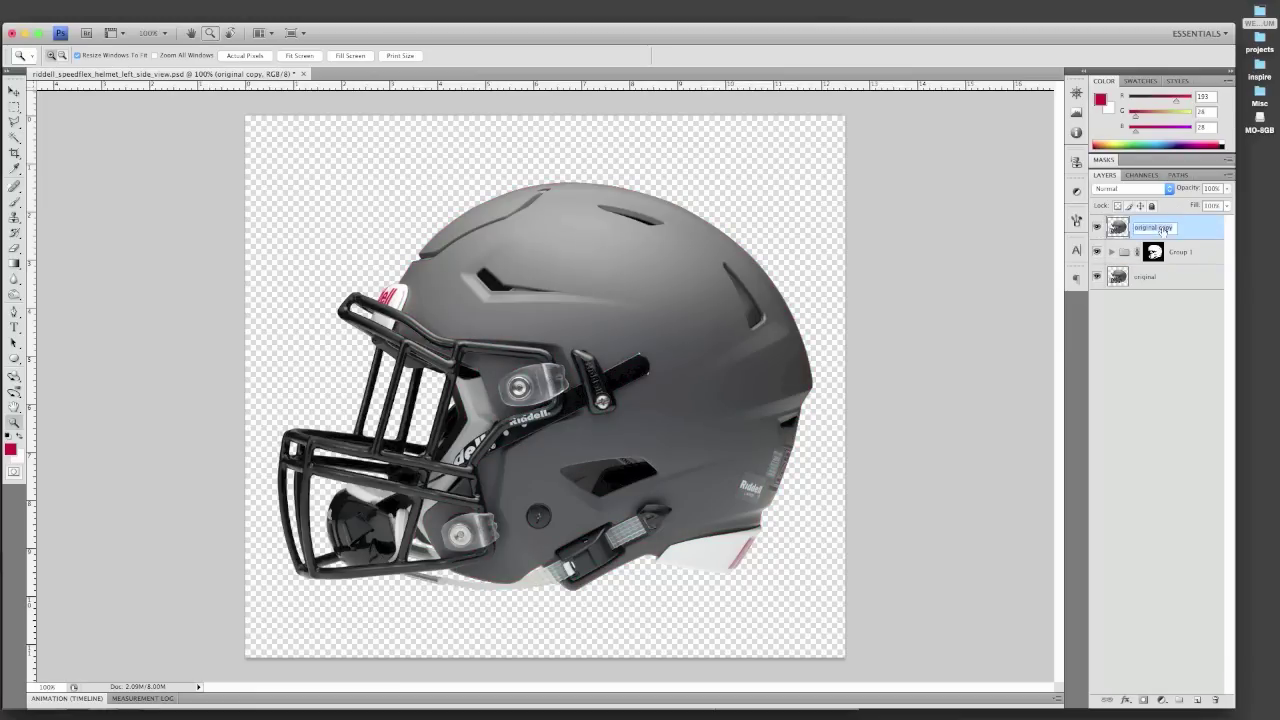
pyautogui.write('soft light')
pyautogui.click(1160, 700)
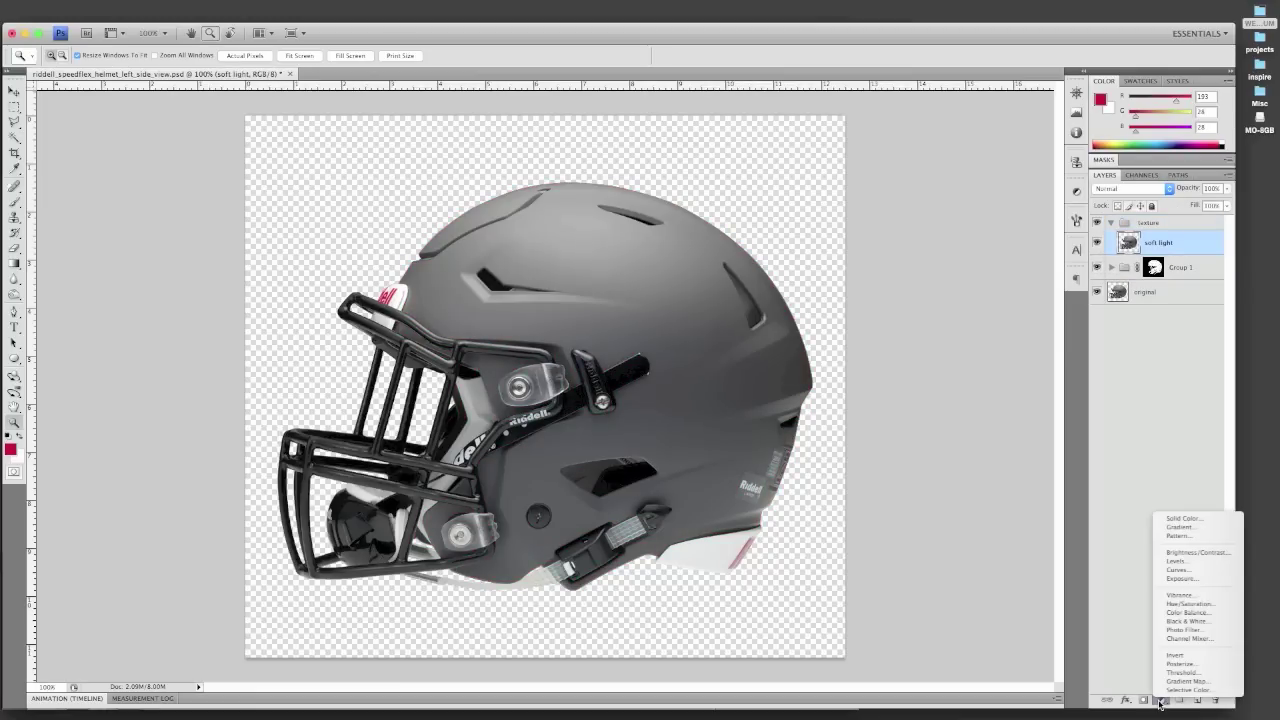
# Step: Darken the helmet with a lowered Curves adjustment, then merge it with the soft light layer
pyautogui.click(1176, 572)
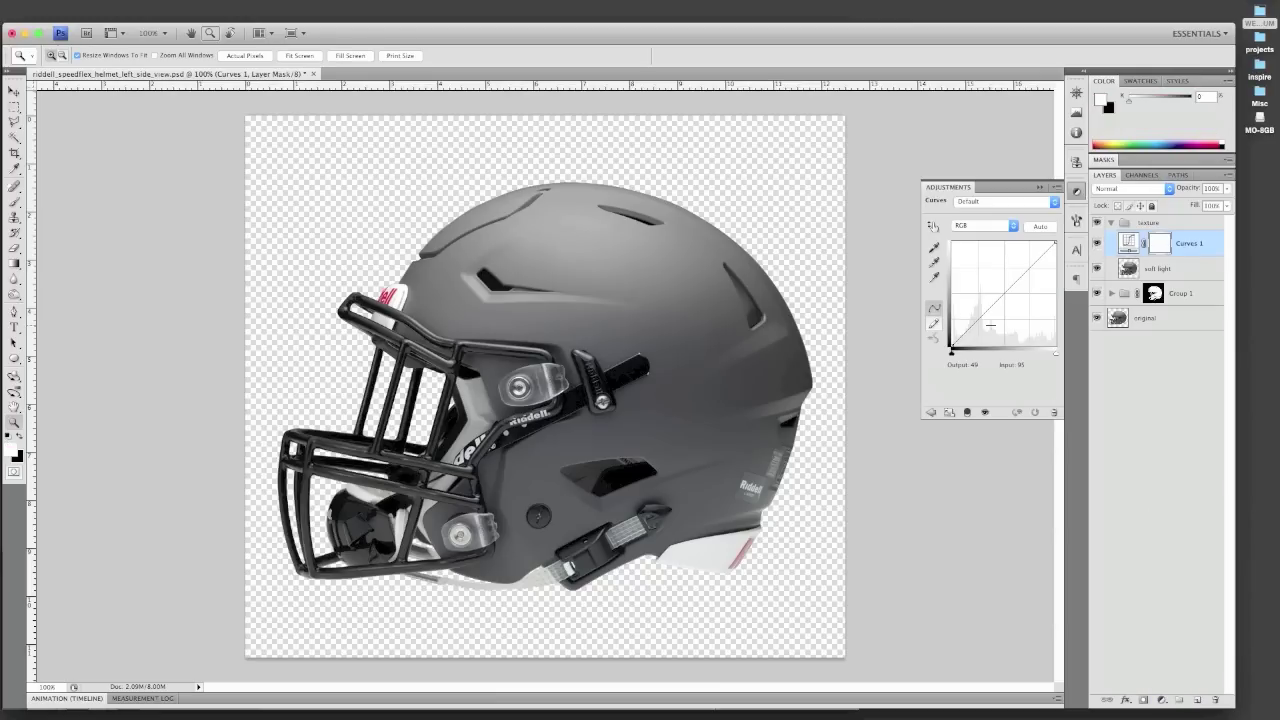
pyautogui.moveTo(985, 311)
pyautogui.mouseDown()
pyautogui.moveTo(1006, 277)
pyautogui.moveTo(981, 324)
pyautogui.mouseUp()
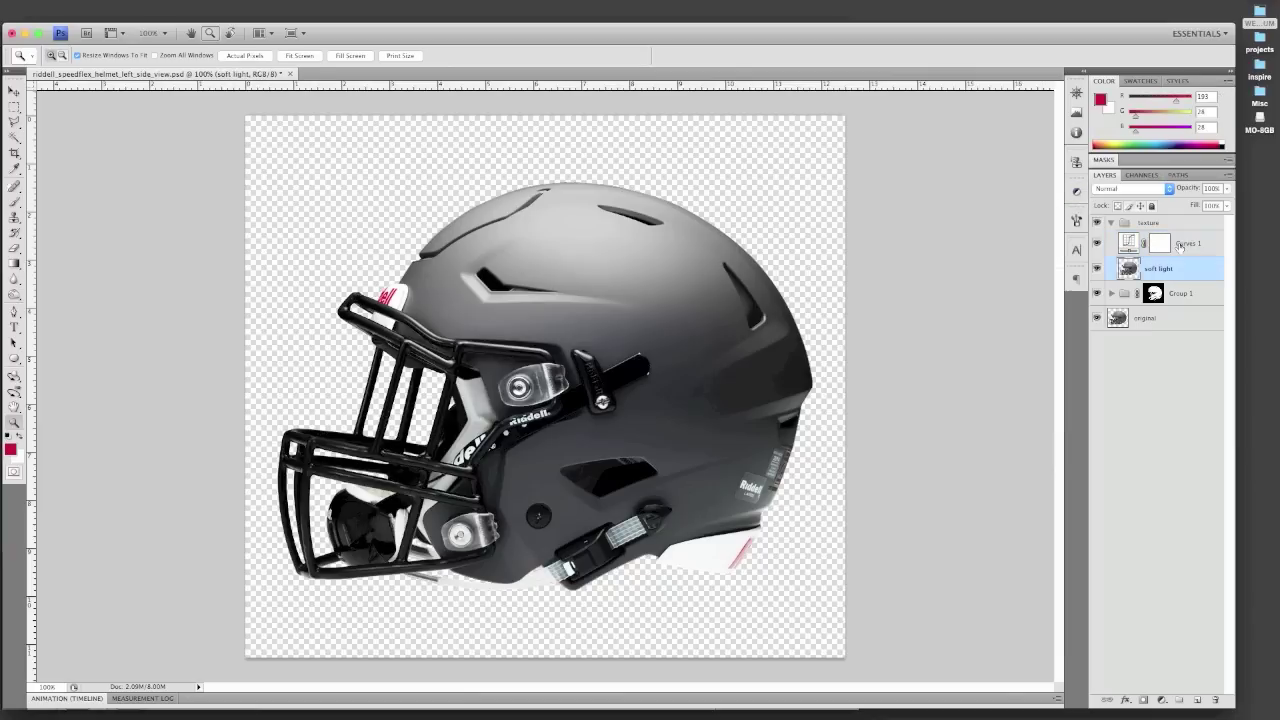
pyautogui.keyDown('shift'); pyautogui.click(1180, 246); pyautogui.keyUp('shift')
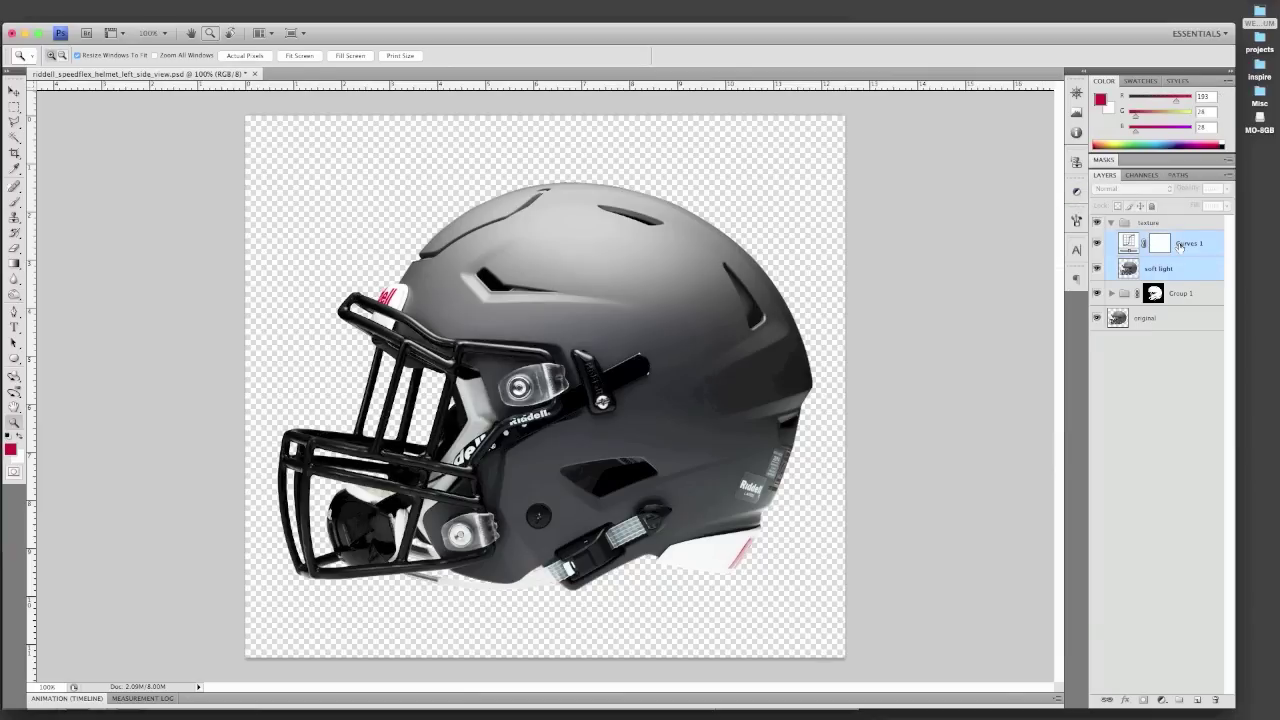
pyautogui.hotkey('ctrl', 'e')
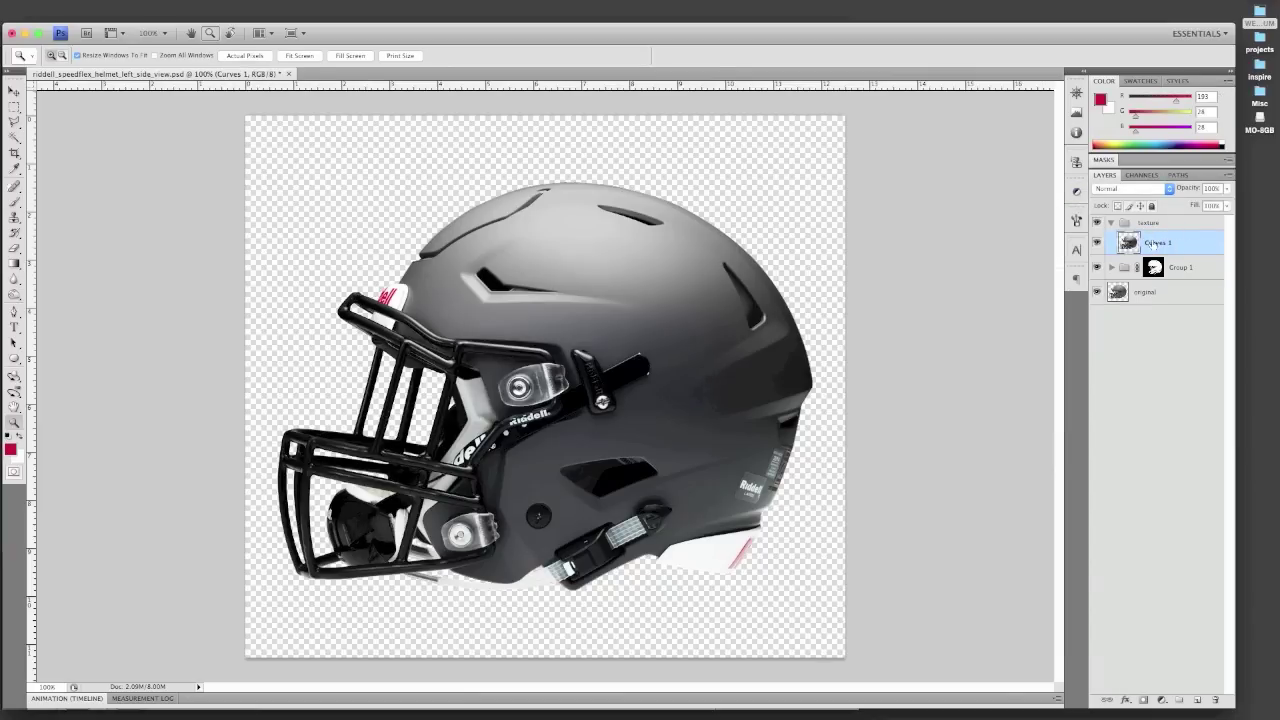
# Step: Blend Curves 1 in Soft Light at 80% opacity and collapse the texture group, comparing its effect
pyautogui.click(1168, 189)
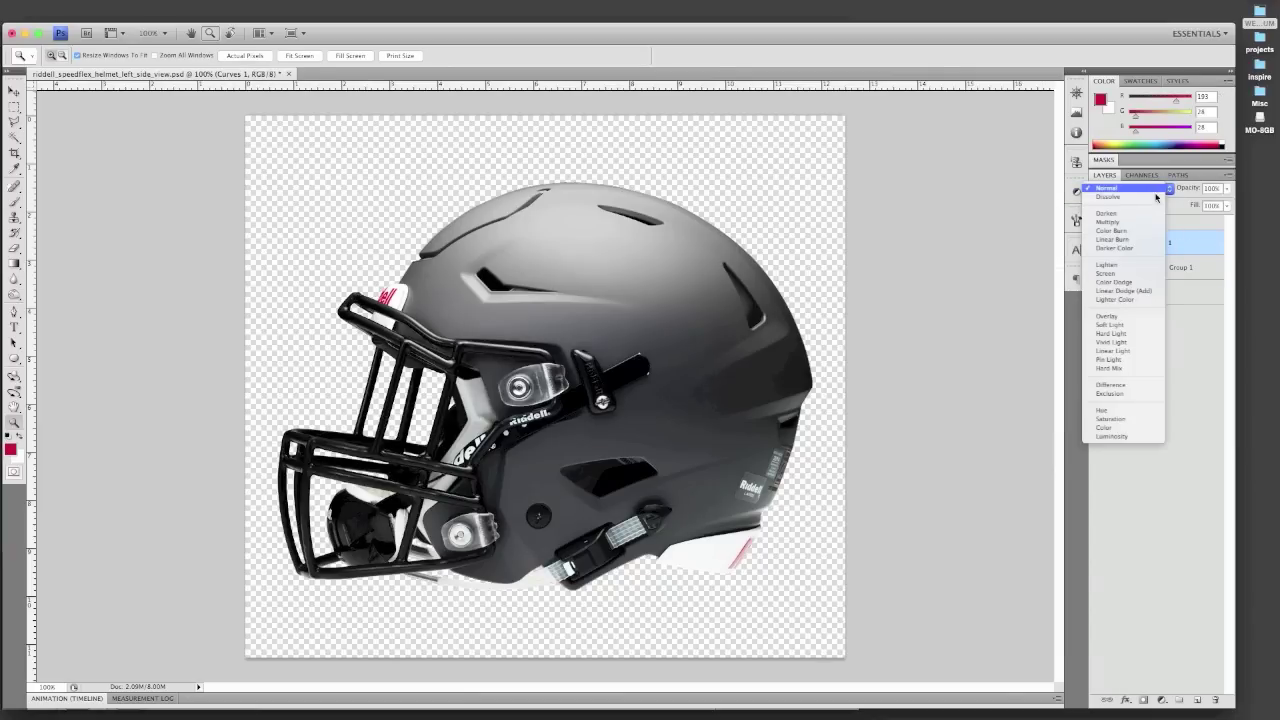
pyautogui.click(1115, 325)
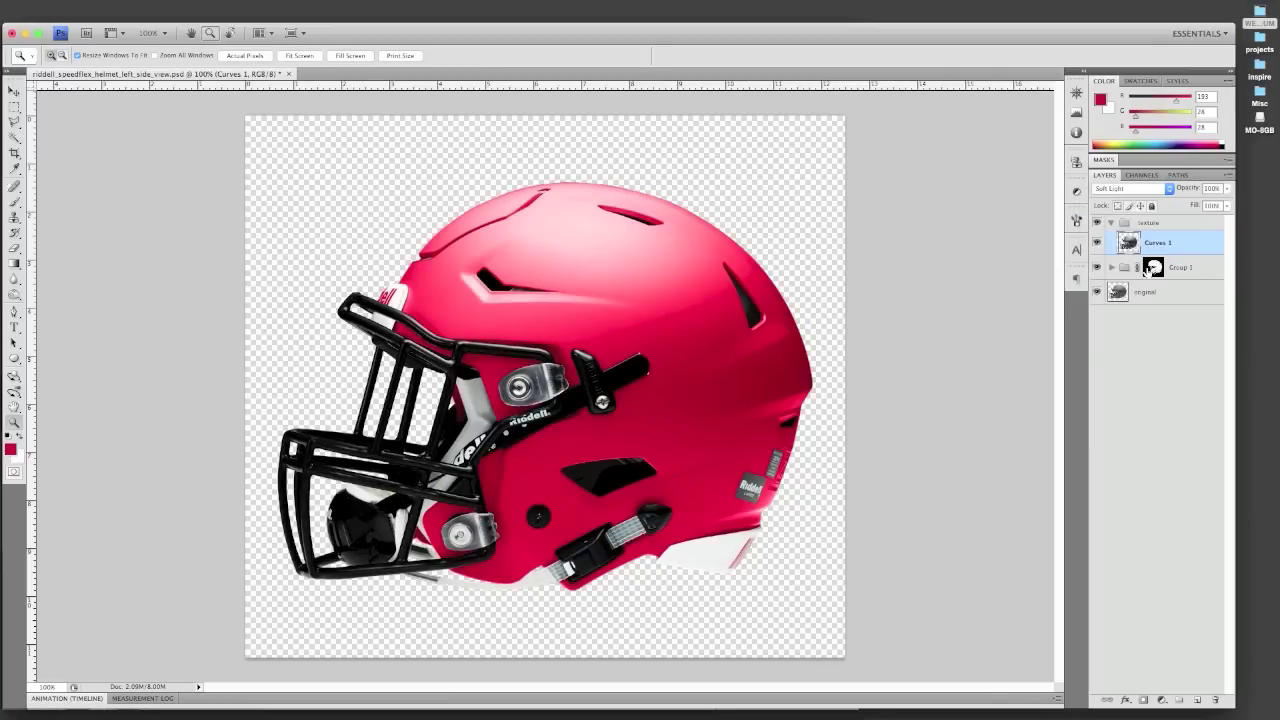
pyautogui.press('v')
pyautogui.press('8')
pyautogui.press('3')
pyautogui.press('8')
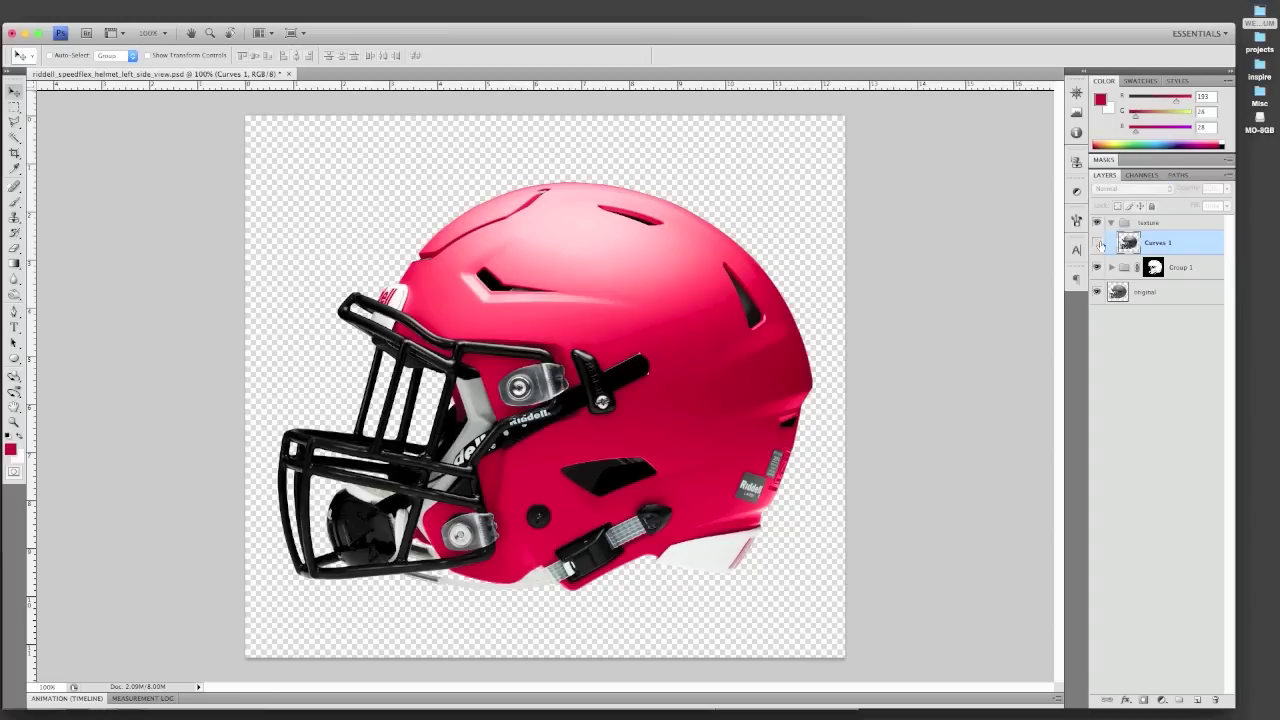
pyautogui.click(1098, 243)
pyautogui.click(1098, 243)
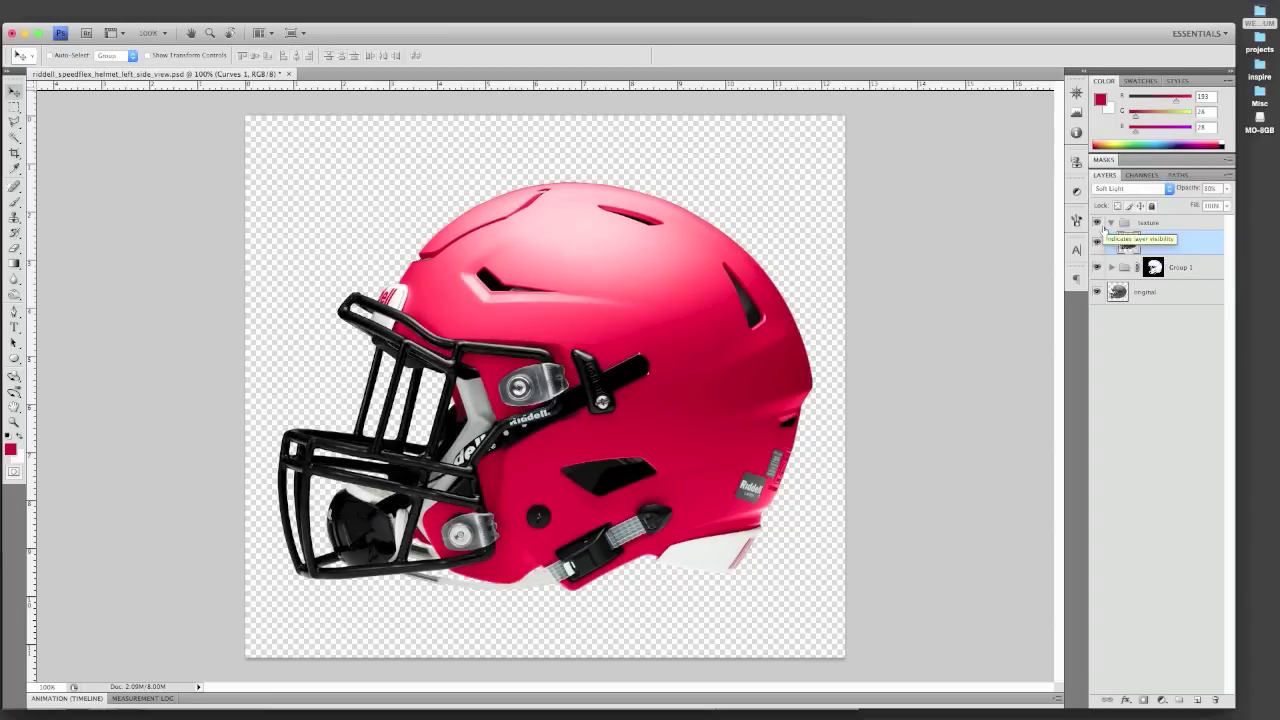
pyautogui.click(1110, 222)
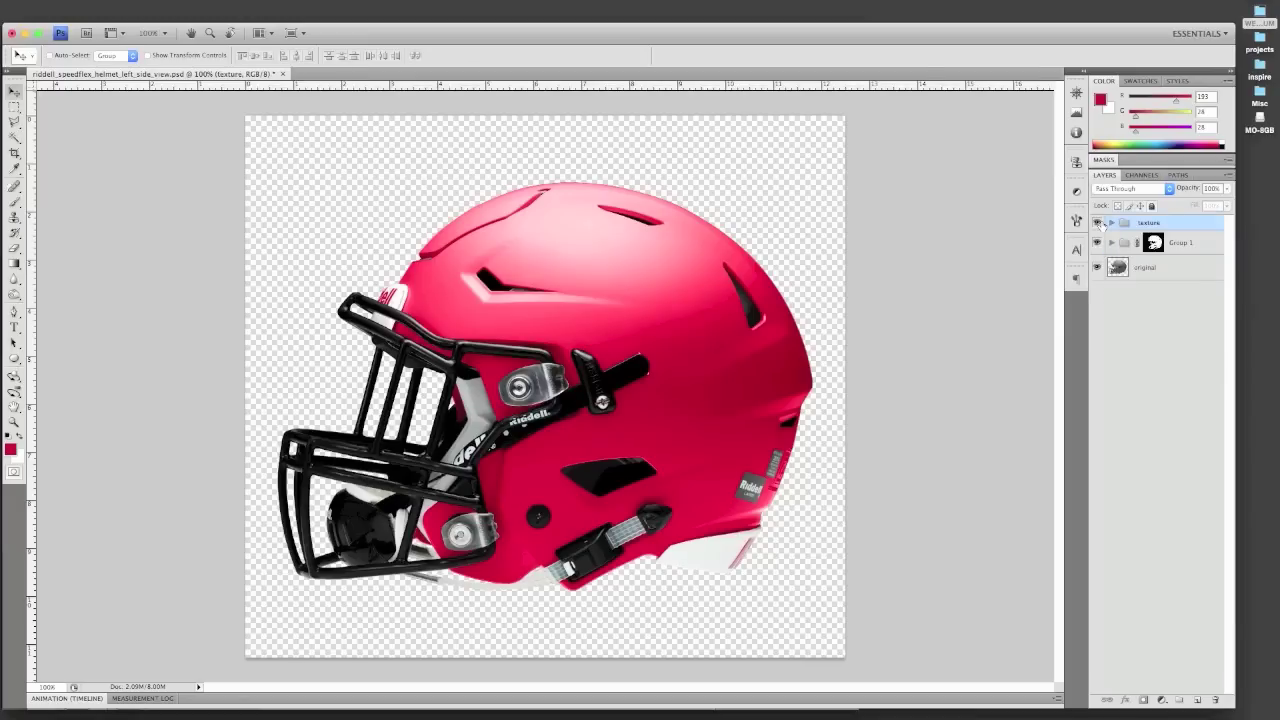
pyautogui.click(1098, 222)
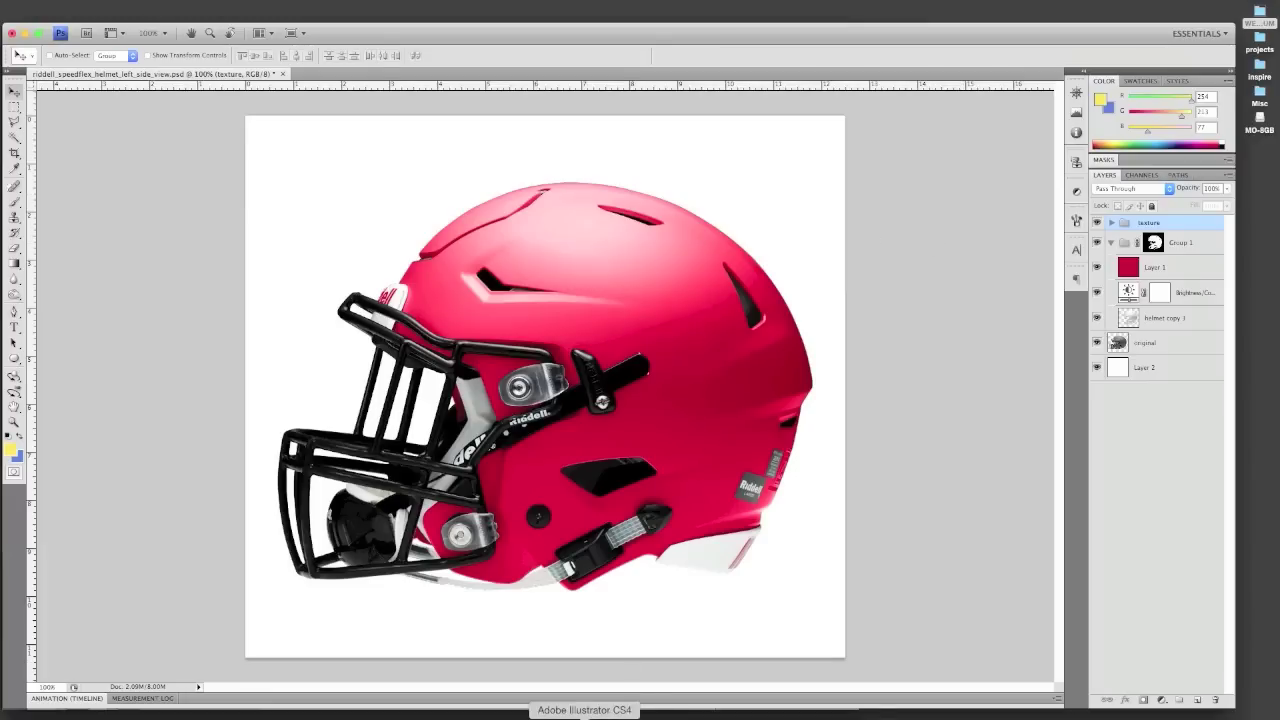
# Step: Select the whole miner logo artwork in Illustrator, then return to the helmet document
pyautogui.click(585, 714)
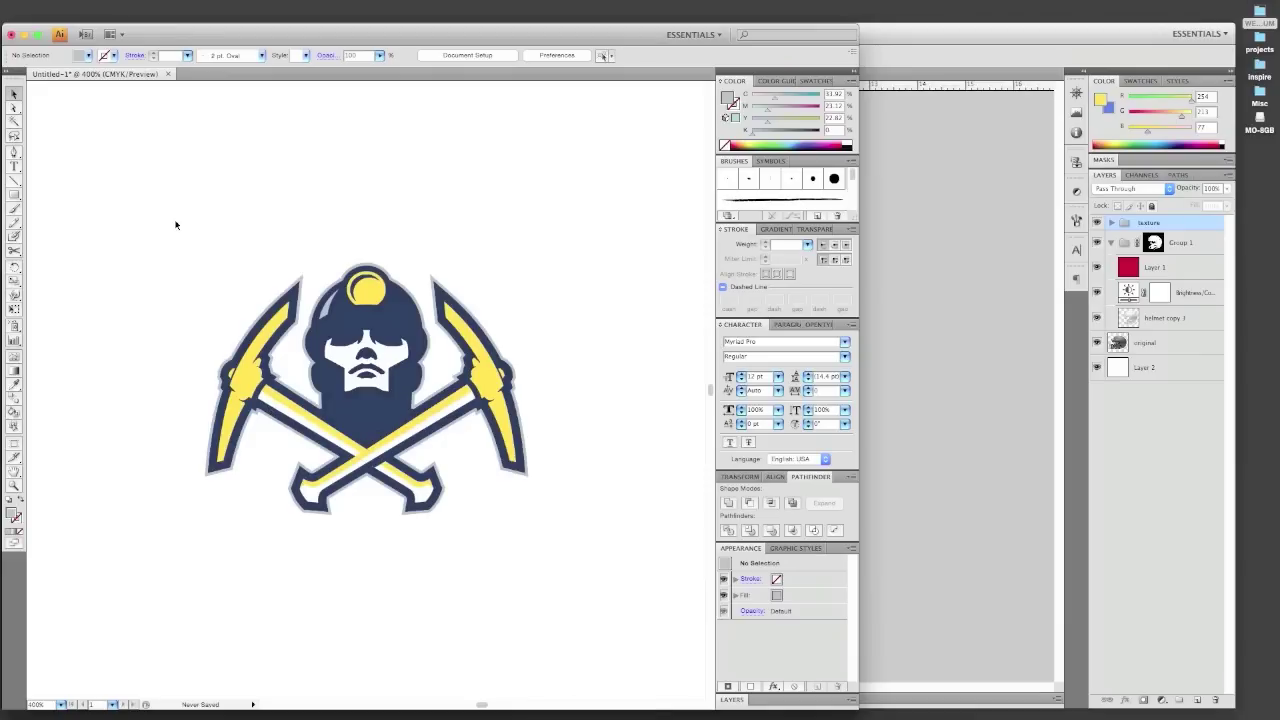
pyautogui.moveTo(177, 223); pyautogui.dragTo(519, 540)
pyautogui.click(517, 540)
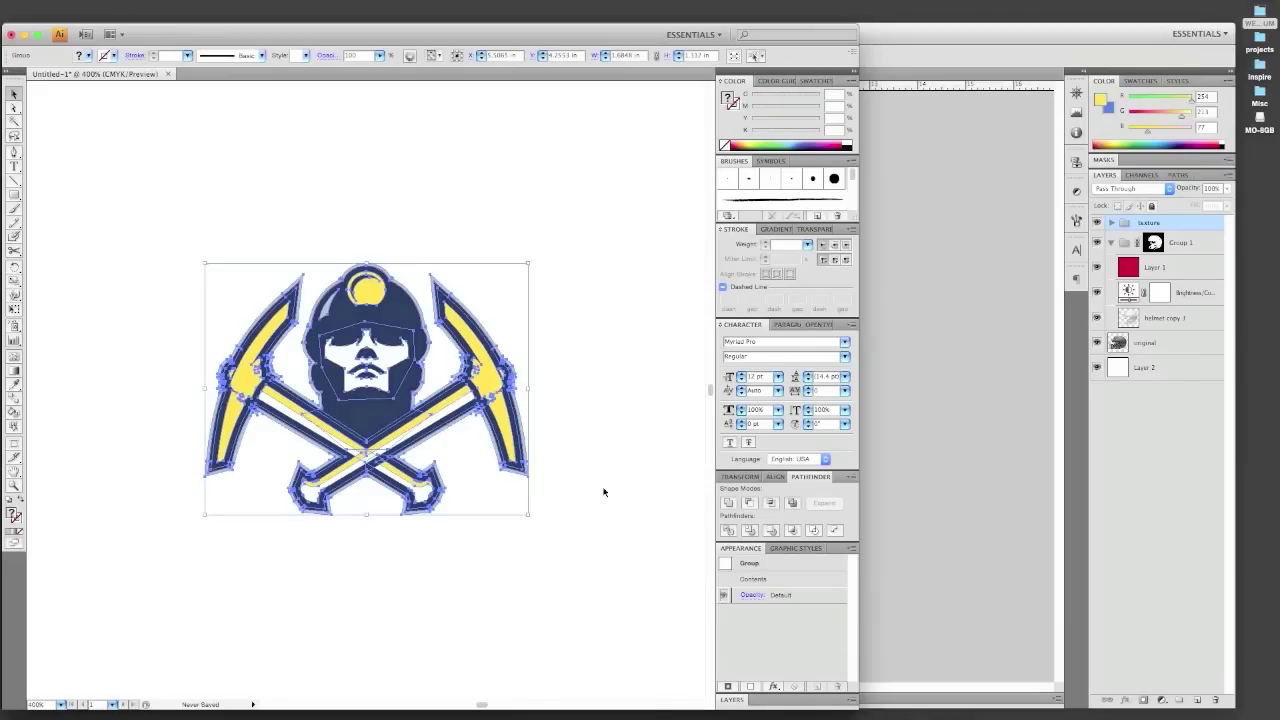
pyautogui.click(878, 327)
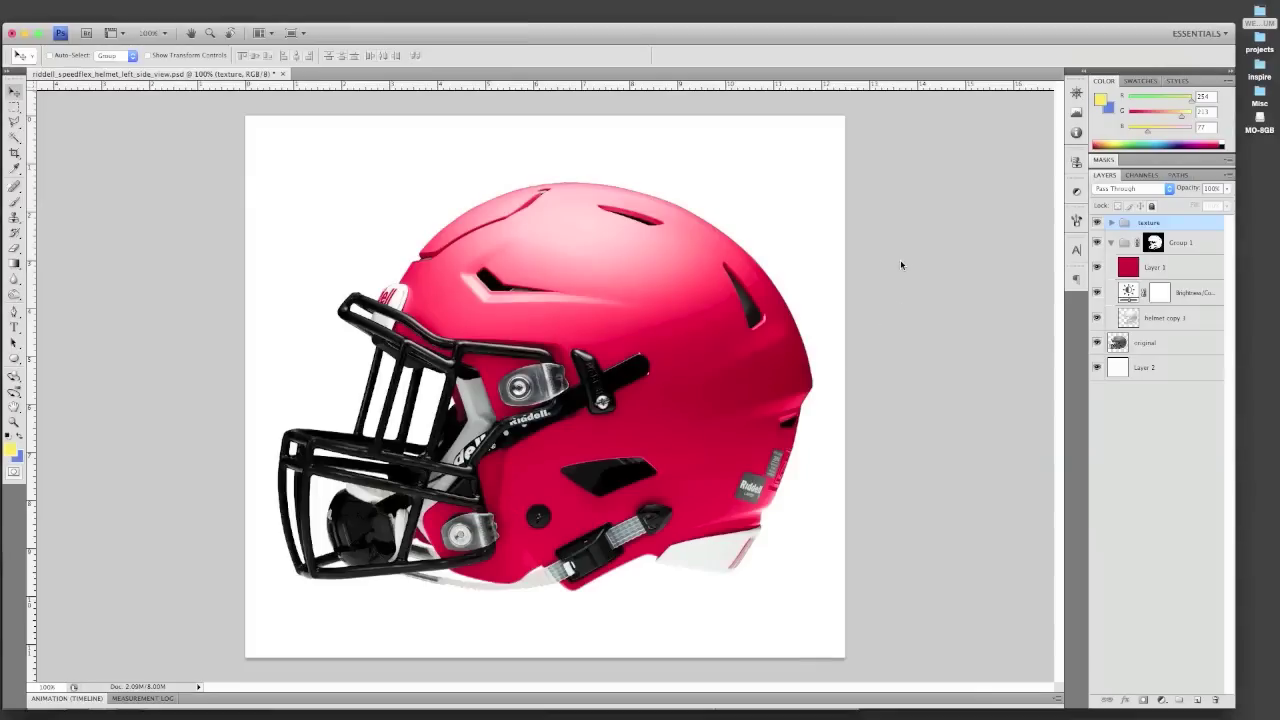
# Step: Paste the miner logo as a smart object, enlarged and placed on the helmet's upper side
pyautogui.hotkey('ctrl', 'v')
pyautogui.press('Return')
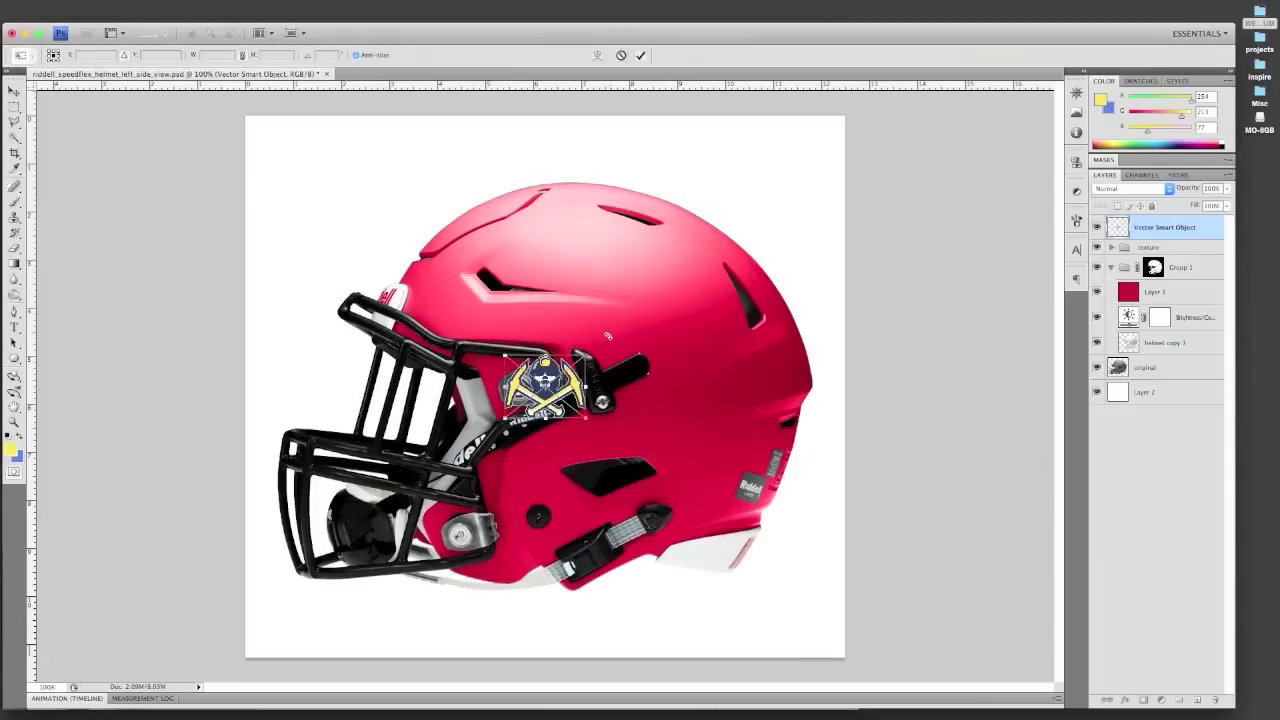
pyautogui.moveTo(586, 357); pyautogui.dragTo(648, 310)
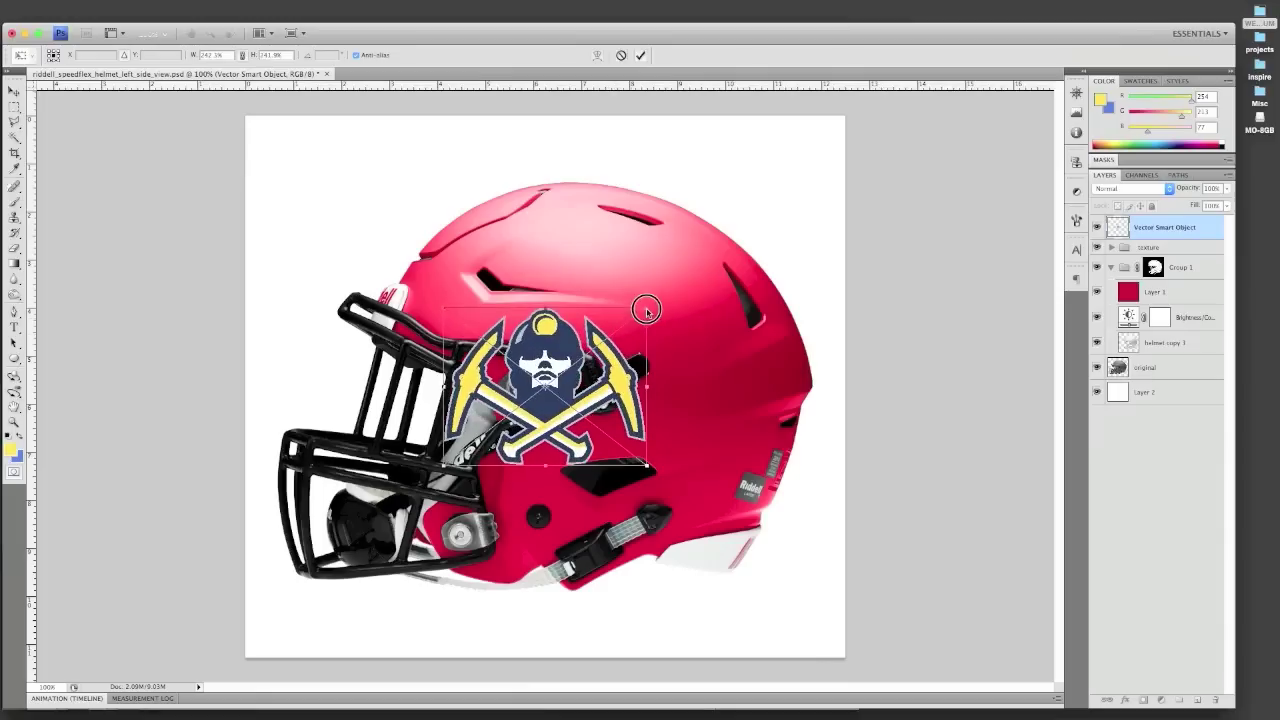
pyautogui.moveTo(568, 366); pyautogui.dragTo(661, 304)
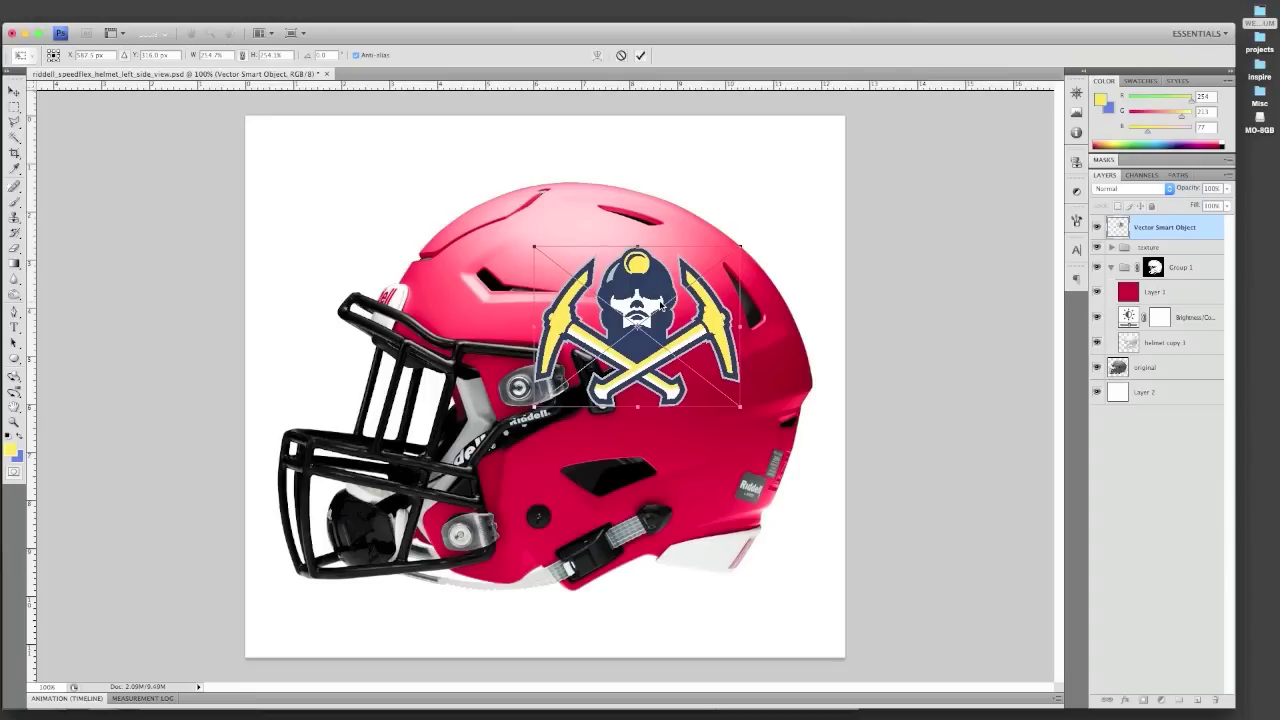
pyautogui.press('Return')
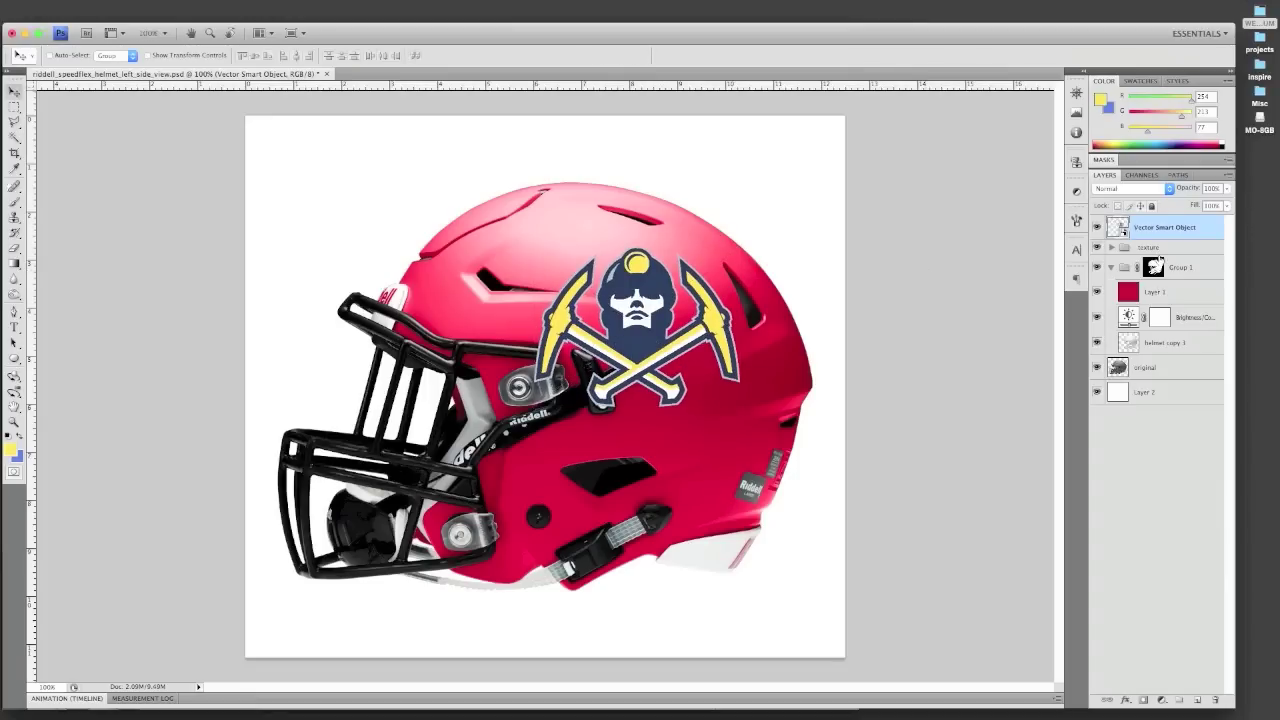
pyautogui.rightClick(1160, 230)
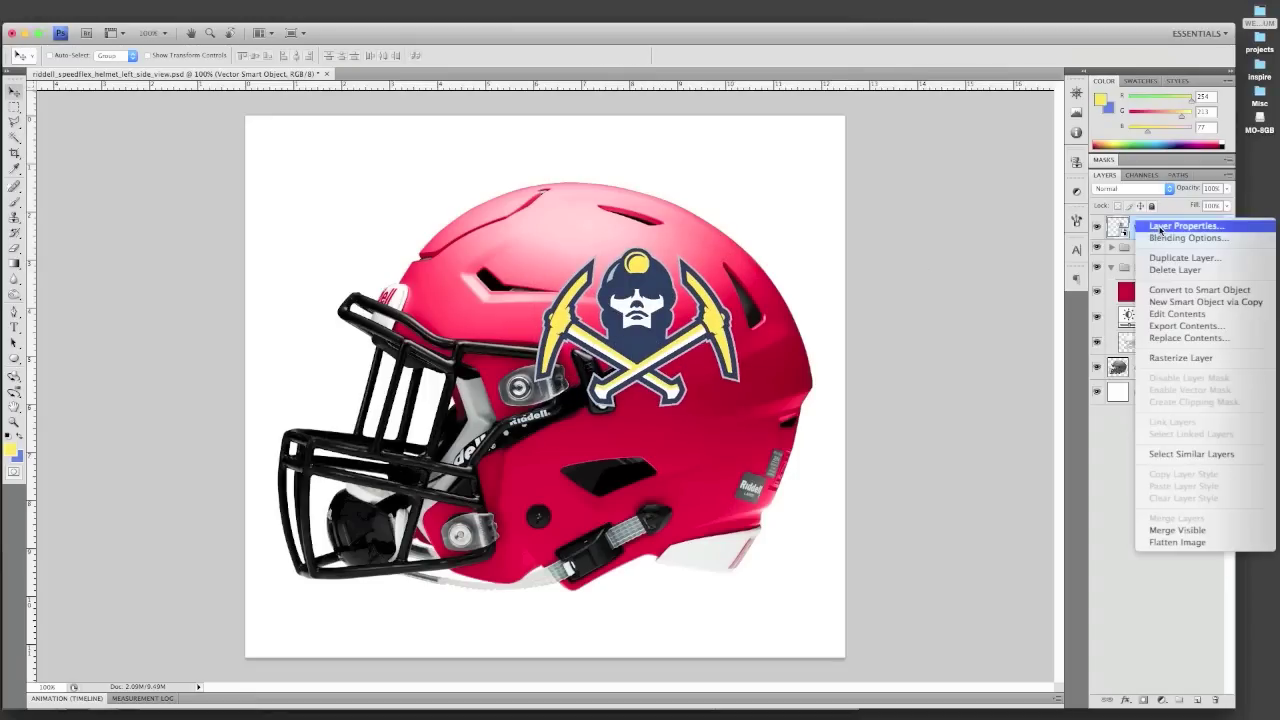
pyautogui.click(1190, 292)
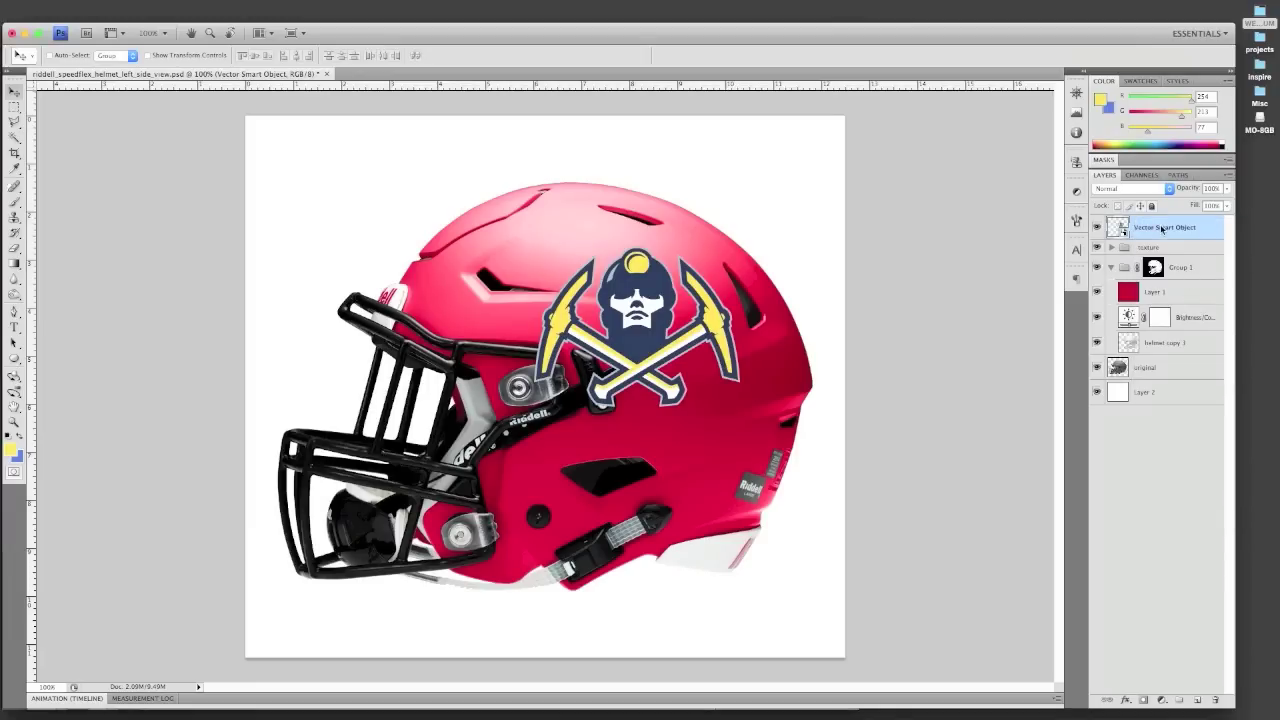
# Step: Rename the pasted layer 'logo' and blend it in Soft Light
pyautogui.write('logo')
pyautogui.press('Return')
pyautogui.click(1168, 189)
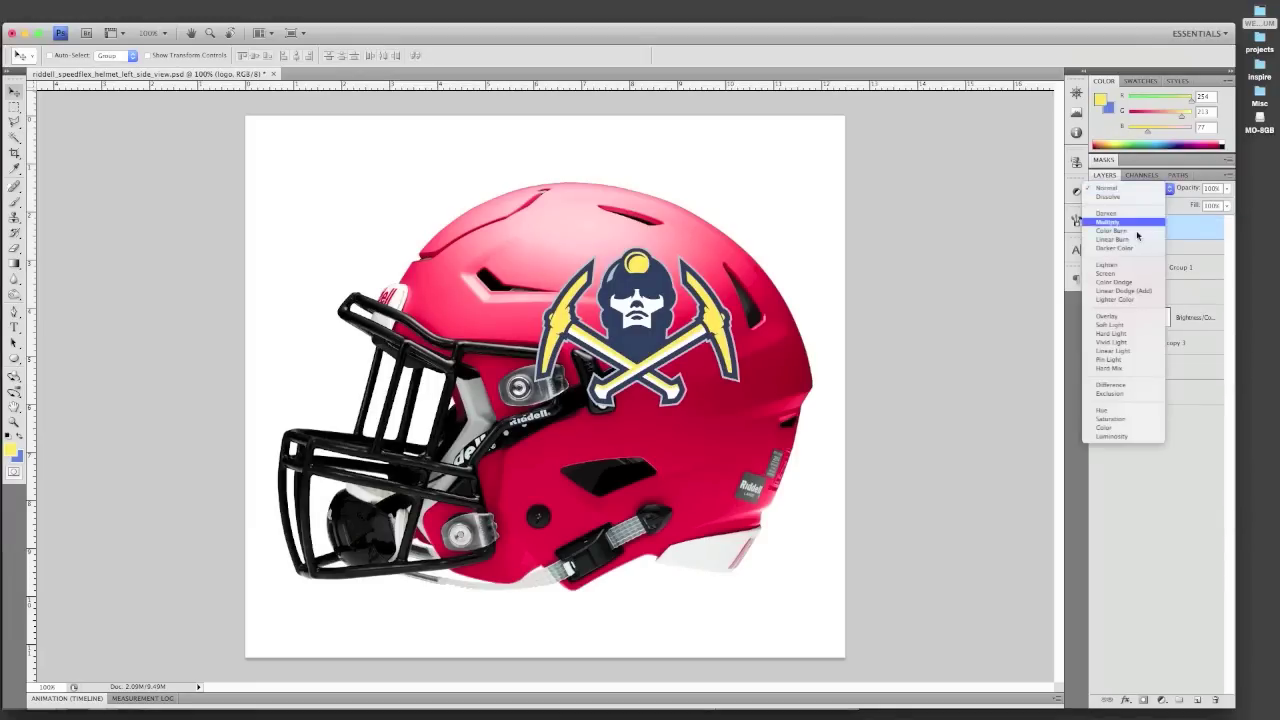
pyautogui.click(1110, 260)
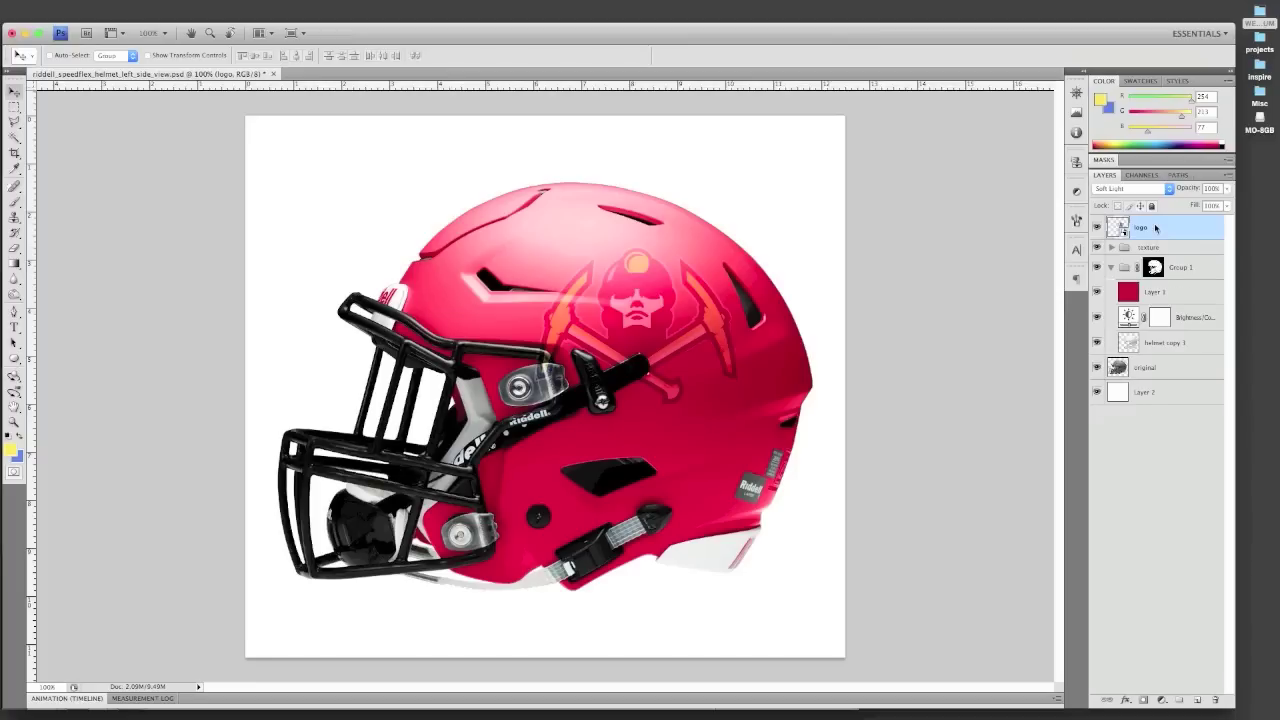
# Step: Duplicate the logo layer, set logo copy 2 to Color mode, and select all logo layers
pyautogui.hotkey('ctrl', 'j')
pyautogui.hotkey('ctrl', 'j')
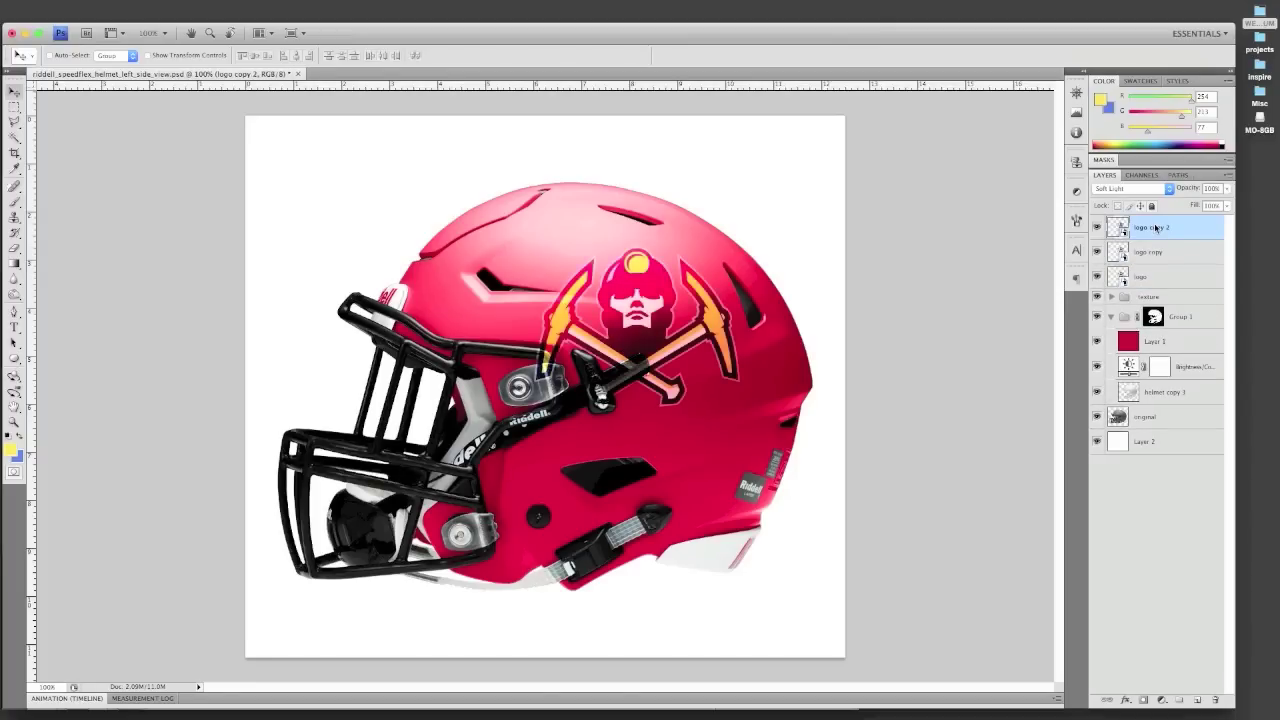
pyautogui.click(1166, 188)
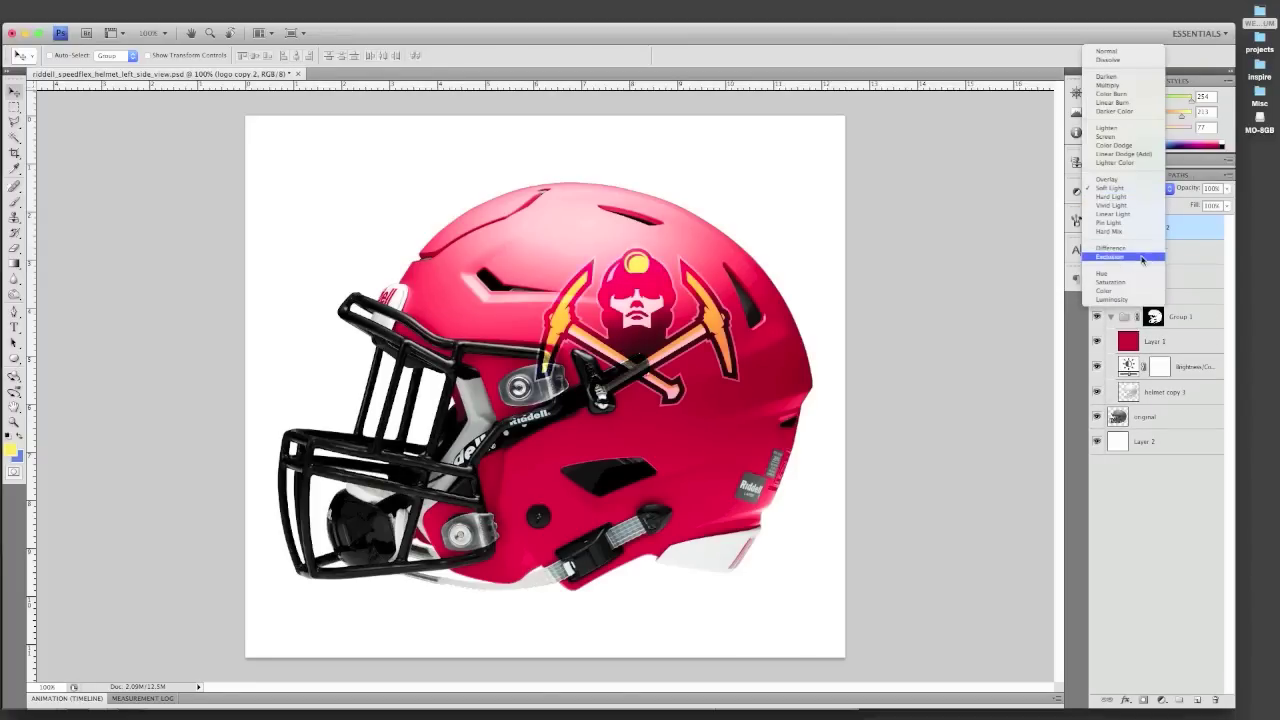
pyautogui.click(1117, 290)
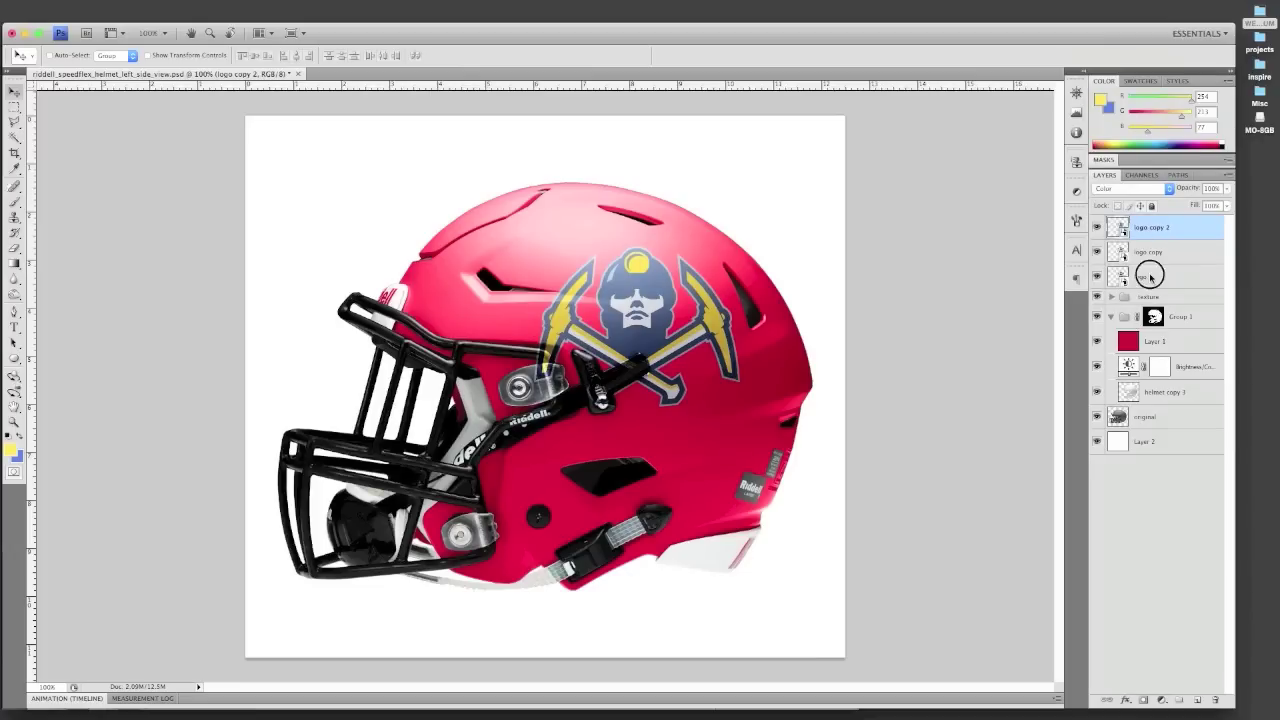
pyautogui.keyDown('shift'); pyautogui.click(1150, 278); pyautogui.keyUp('shift')
# Step: Group the three logo layers, copy Group 1's helmet mask onto it, and name the group 'logo'
pyautogui.hotkey('ctrl', 'g')
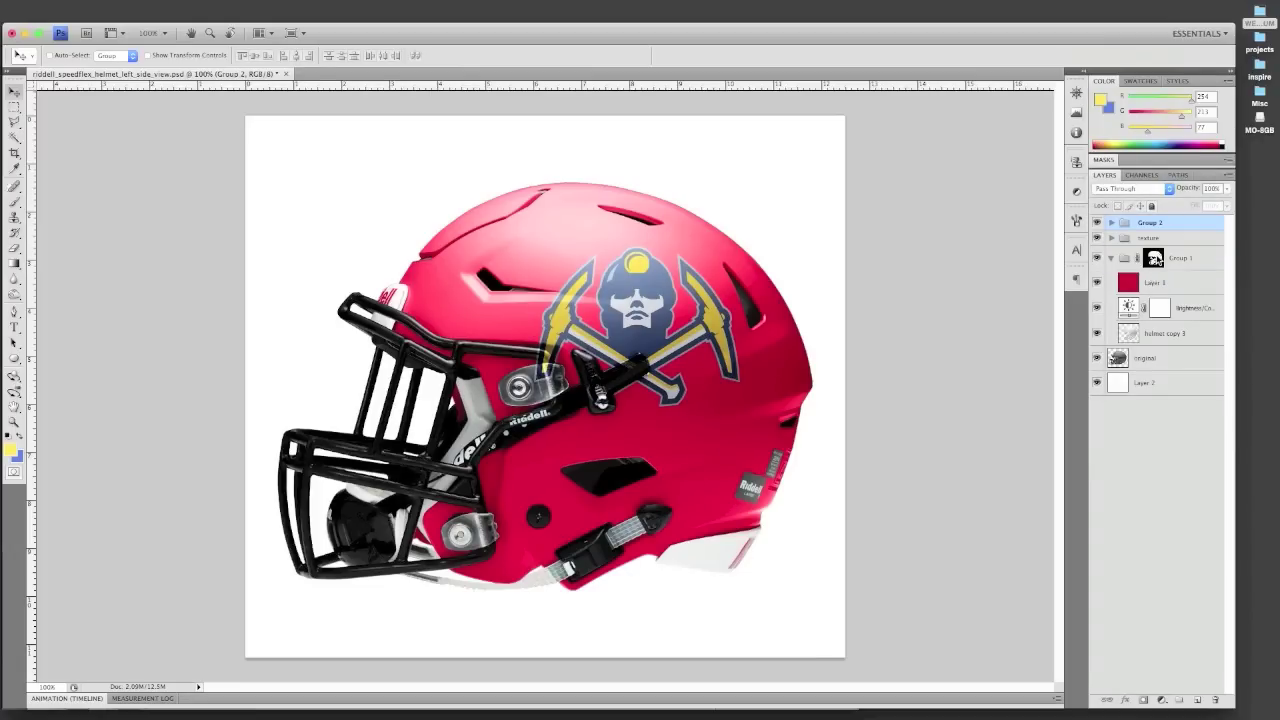
pyautogui.moveTo(1154, 258); pyautogui.dragTo(1156, 226)
pyautogui.doubleClick(1177, 228)
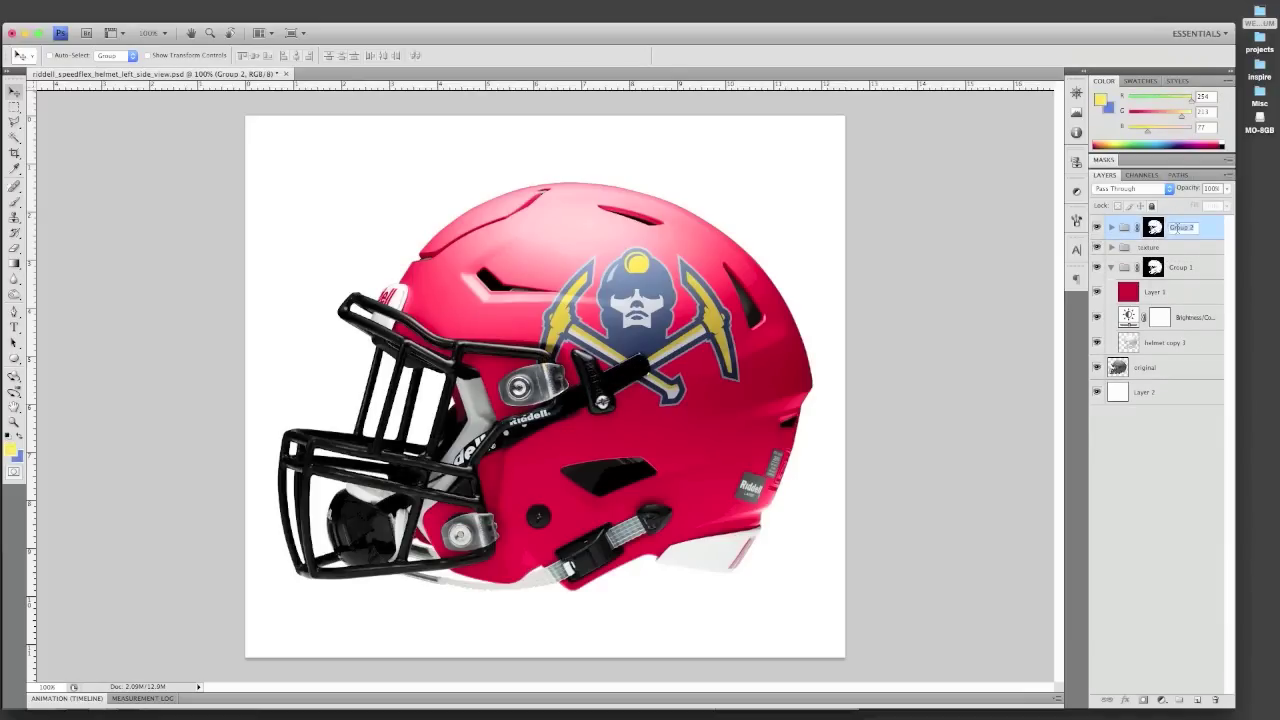
pyautogui.write('ol')
pyautogui.press('Return')
pyautogui.click(1112, 228)
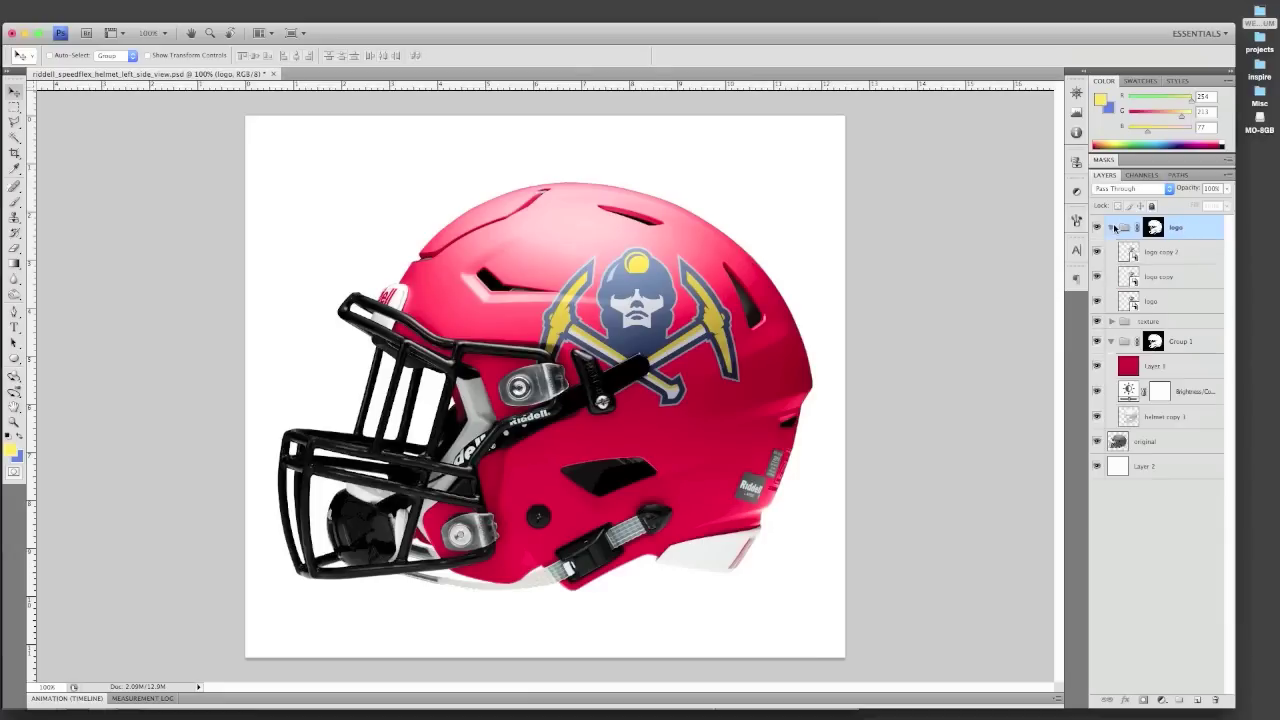
# Step: Open logo copy 2's contents as Vector Smart Object1.psb, inspect them, and close the tab
pyautogui.doubleClick(1128, 251)
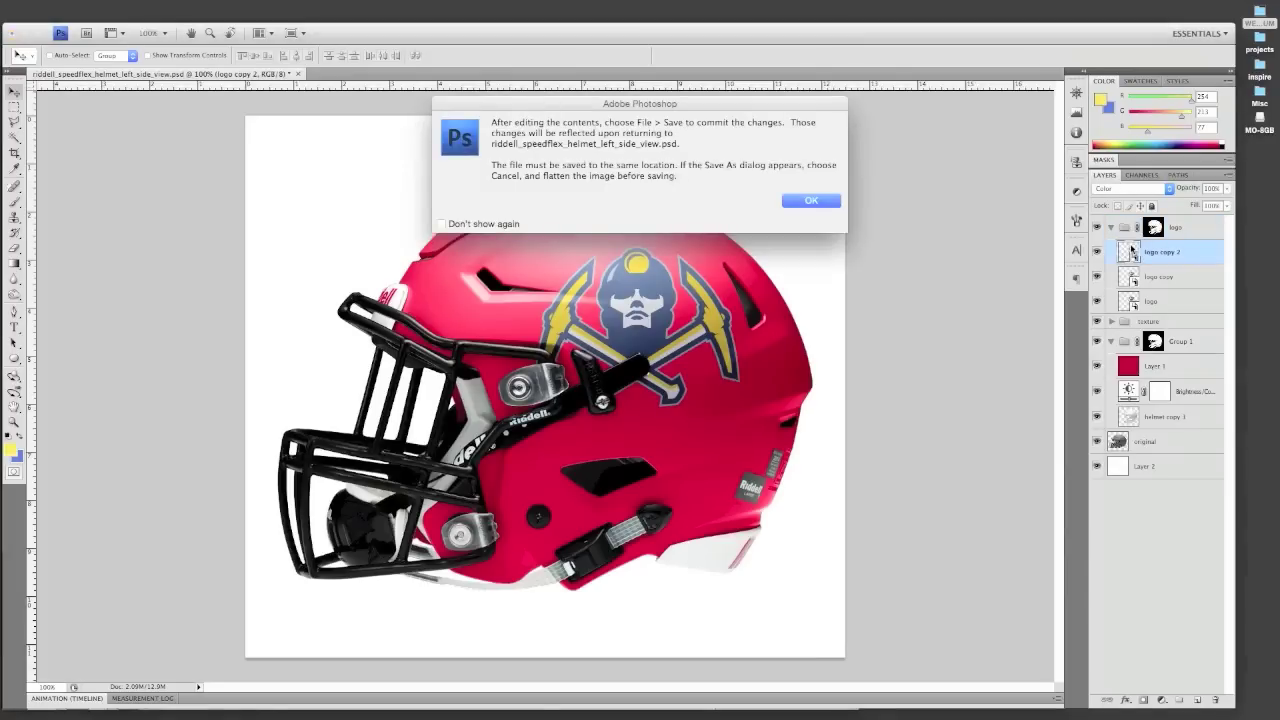
pyautogui.click(818, 202)
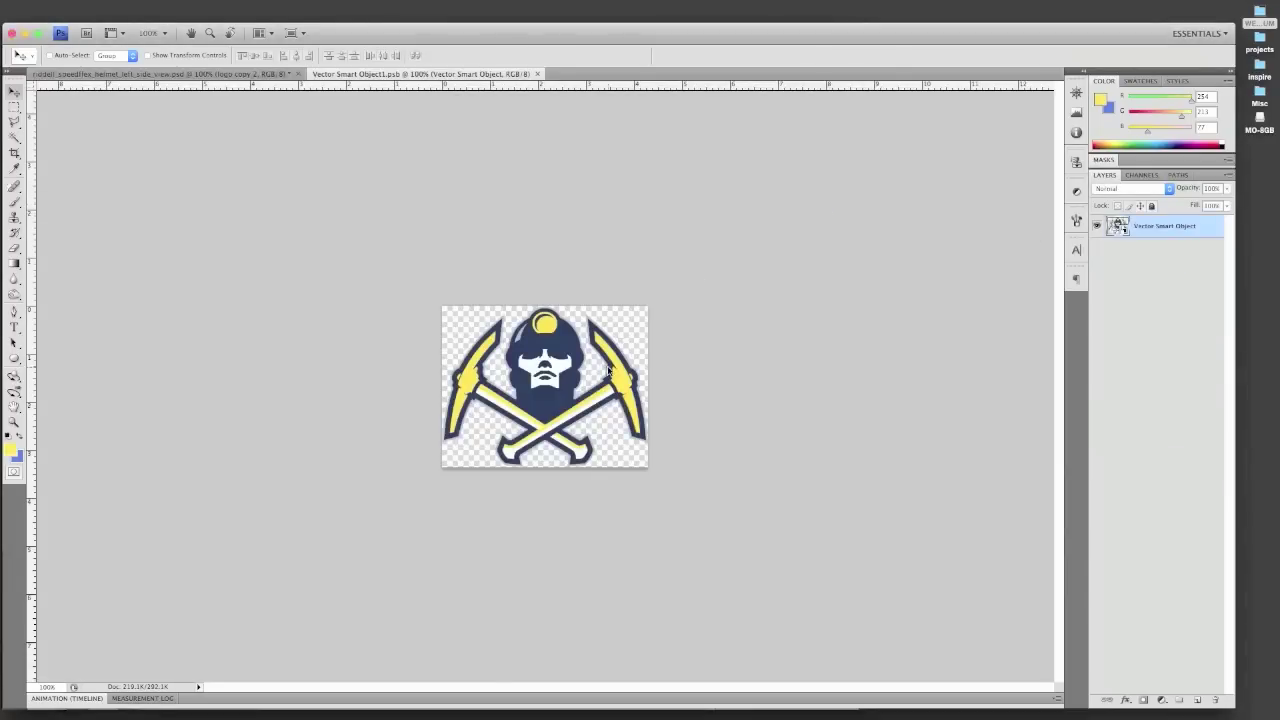
pyautogui.press('i')
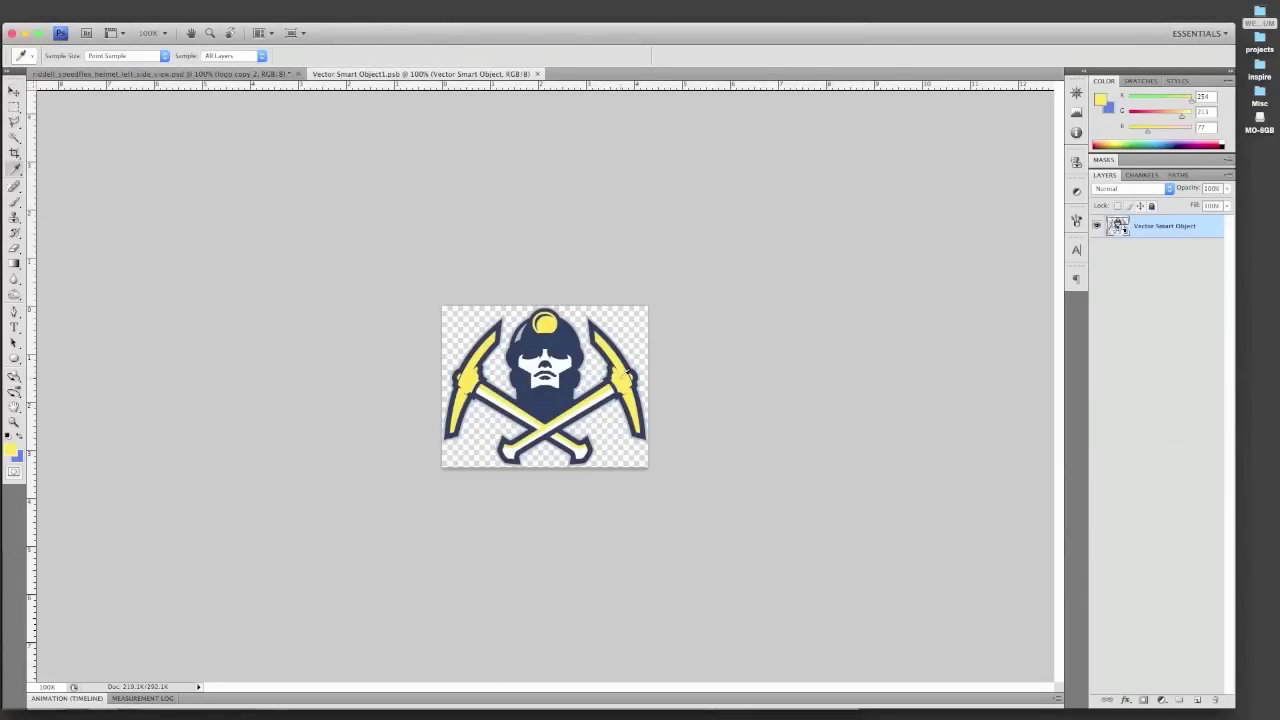
pyautogui.press('v')
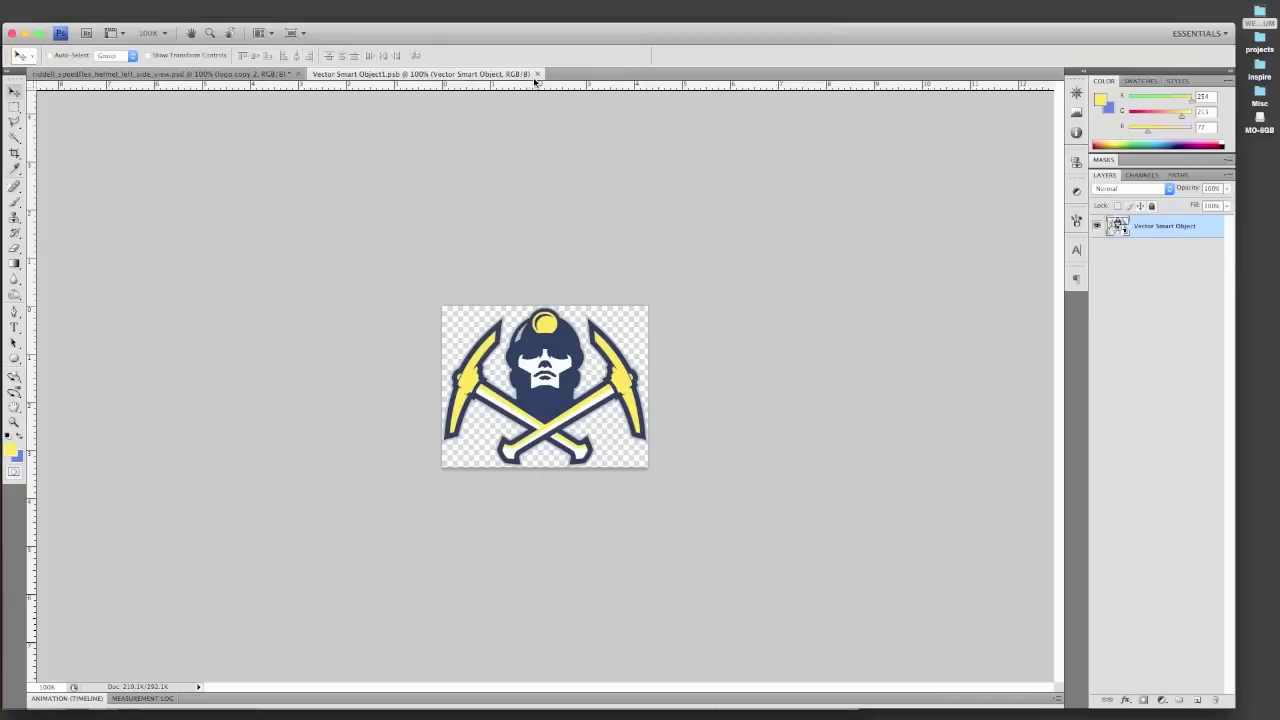
pyautogui.click(538, 74)
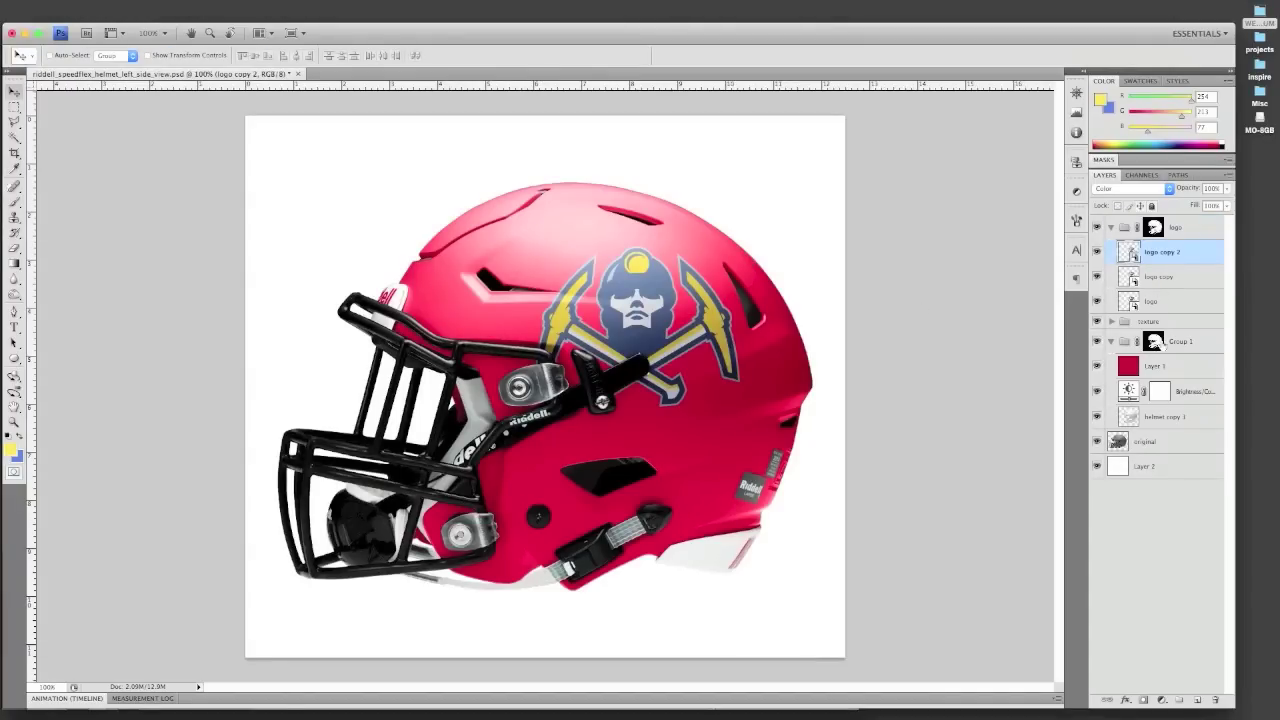
# Step: Fill Layer 1 with yellow and mask it out of the logo area using the inverted logo selection
pyautogui.click(1155, 367)
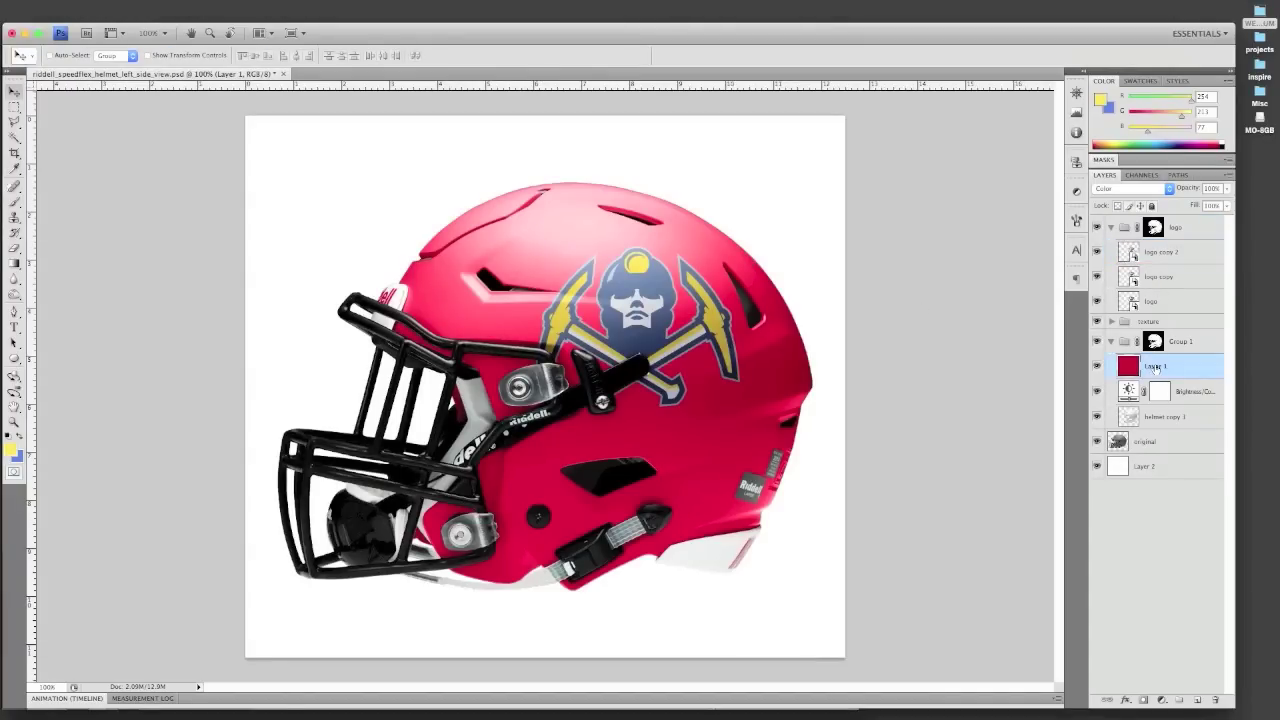
pyautogui.hotkey('alt', 'BackSpace')
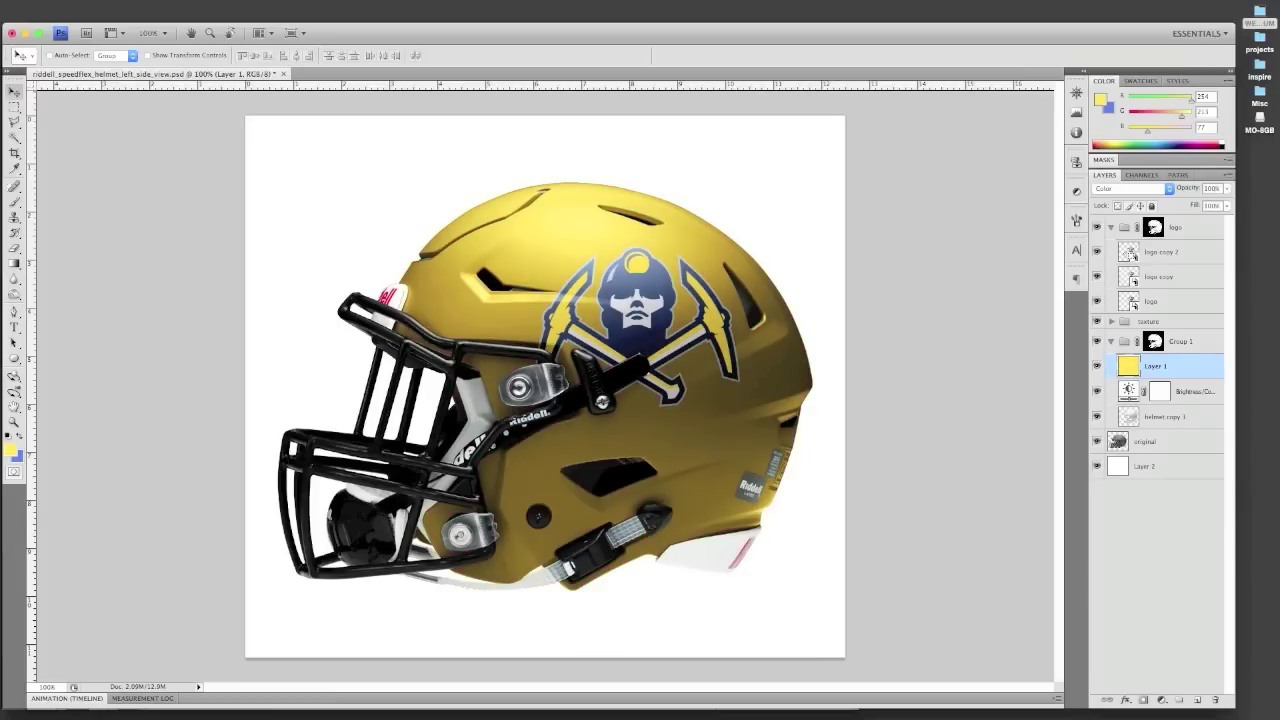
pyautogui.keyDown('ctrl'); pyautogui.click(1129, 252); pyautogui.keyUp('ctrl')
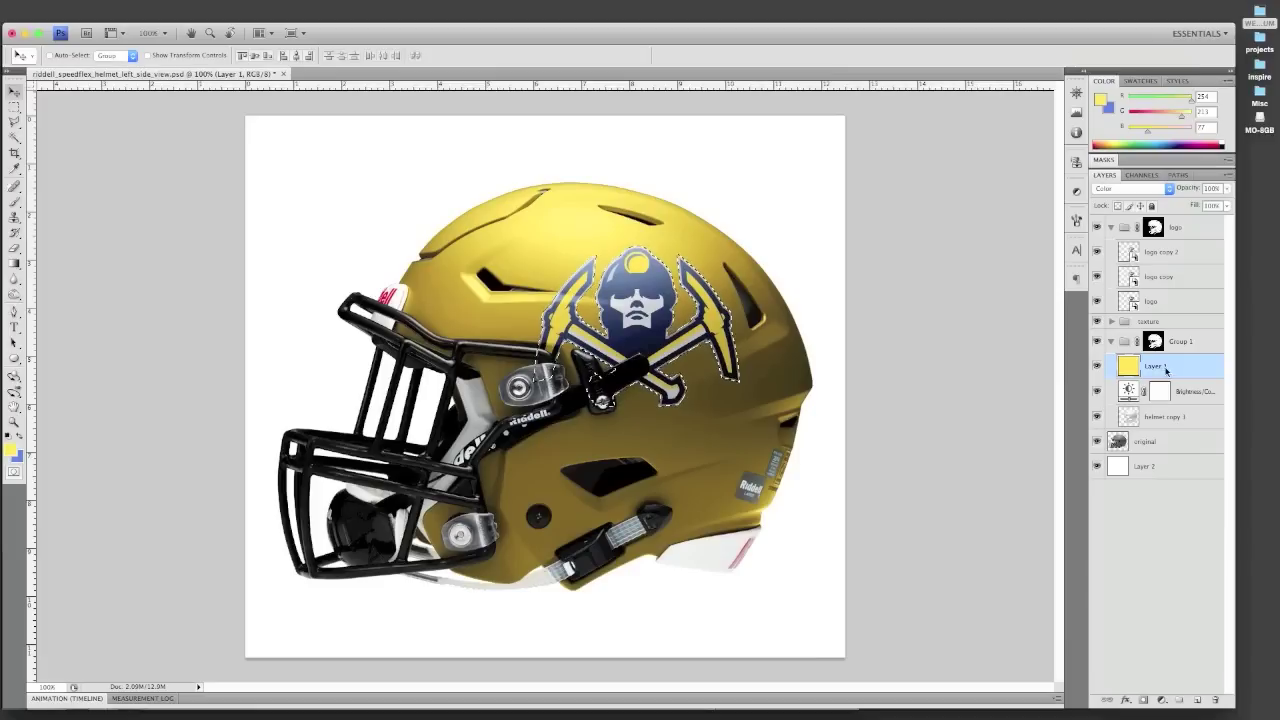
pyautogui.hotkey('ctrl', 'shift', 'i')
pyautogui.click(1143, 700)
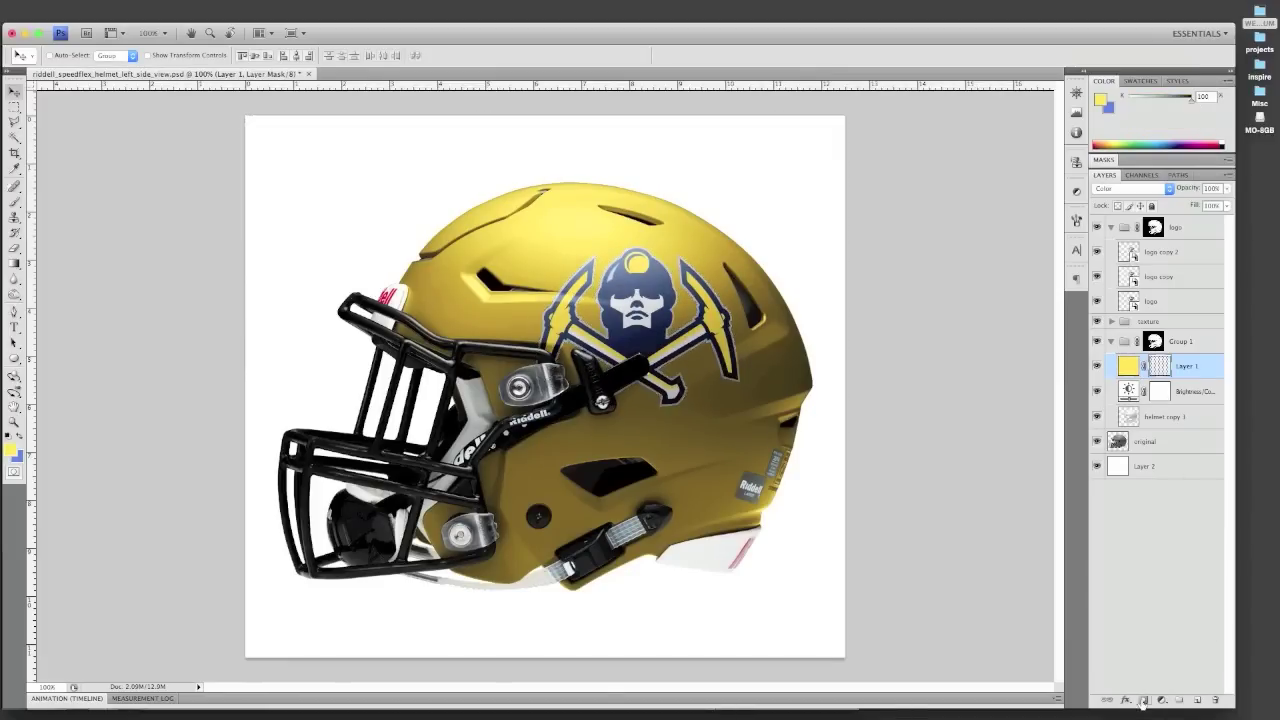
# Step: Toggle the gold fill and the collapsed logo group on and off to check the mask
pyautogui.click(1097, 366)
pyautogui.click(1097, 366)
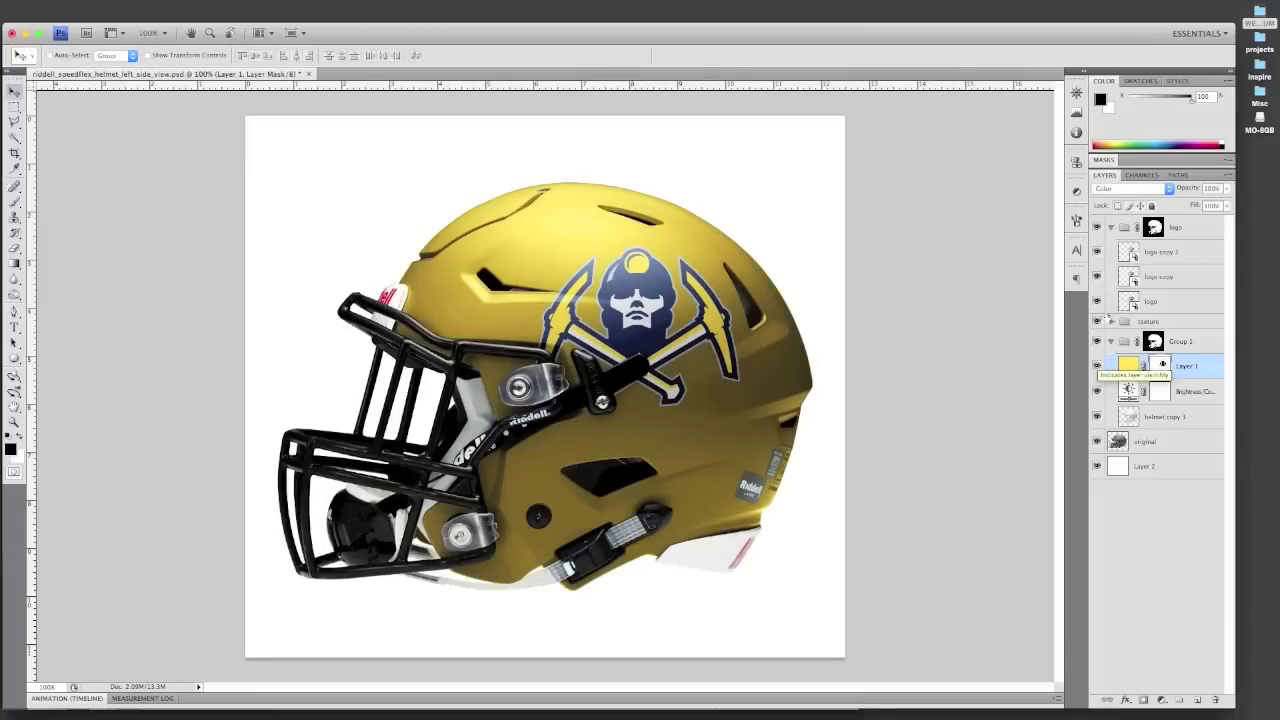
pyautogui.click(1111, 227)
pyautogui.click(1098, 227)
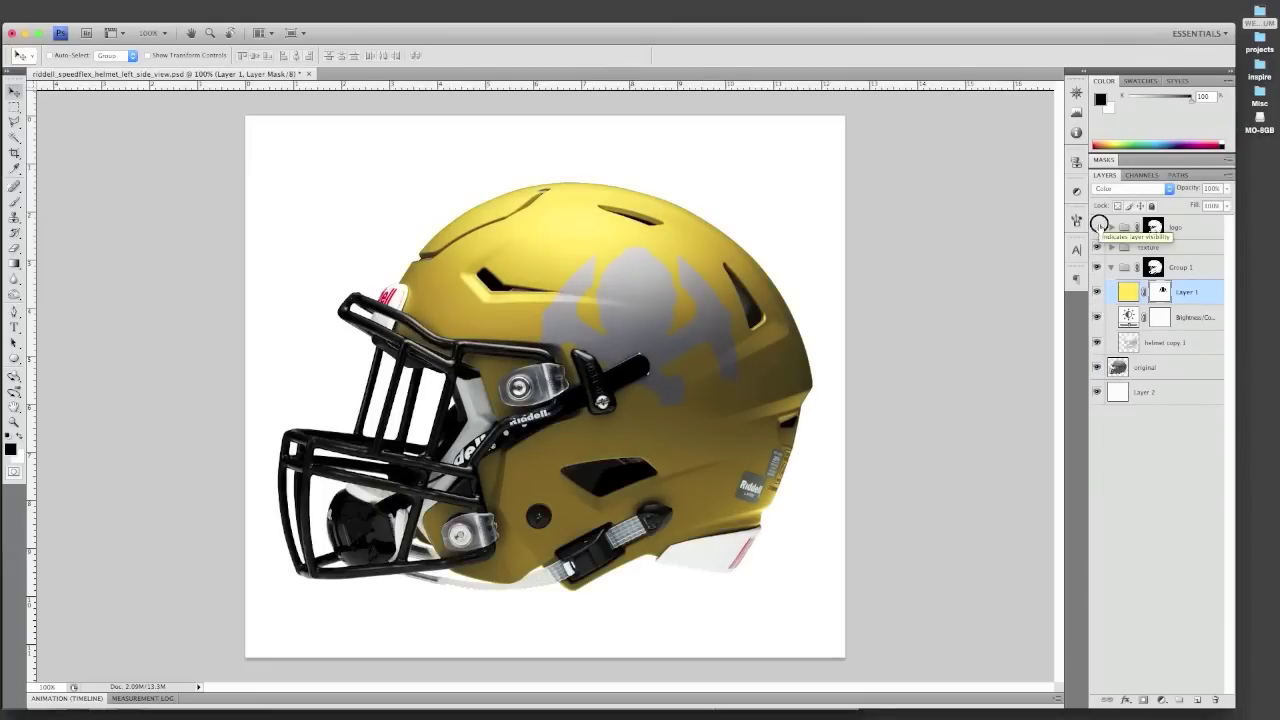
pyautogui.click(1098, 227)
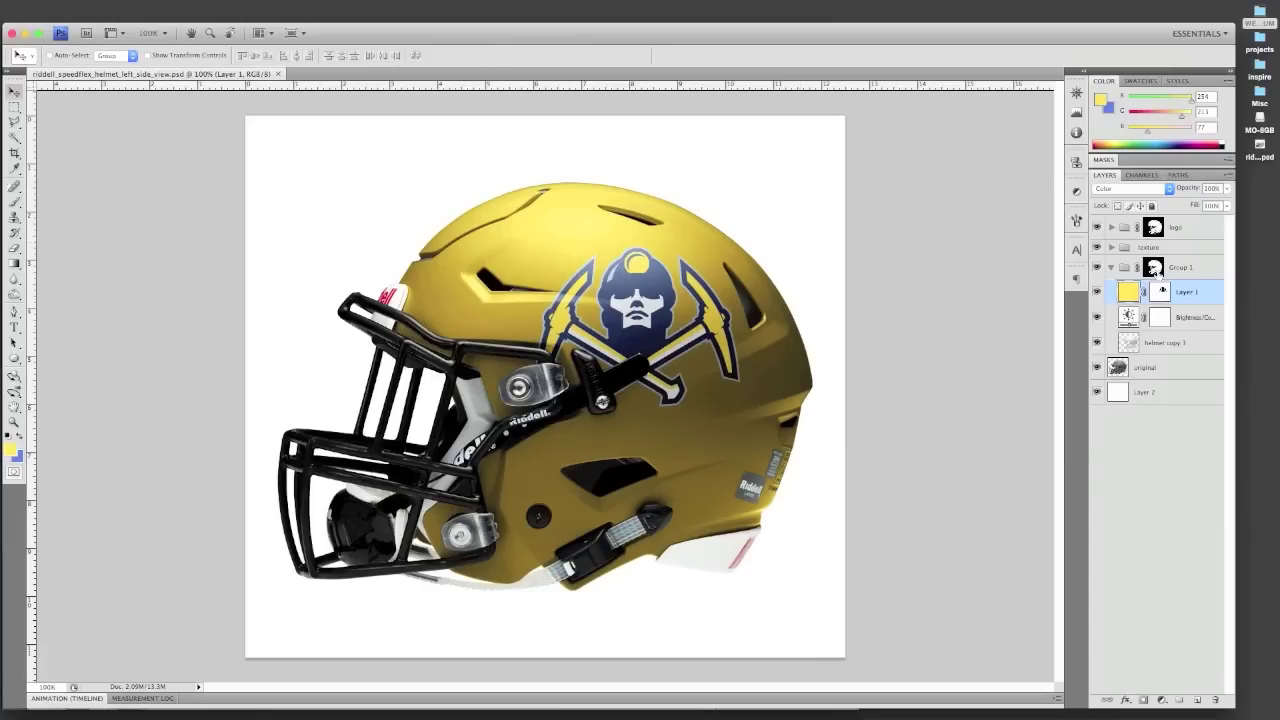
# Step: Give logo copy 2 a tight Drop Shadow with size 1 and 20% opacity
pyautogui.click(1112, 228)
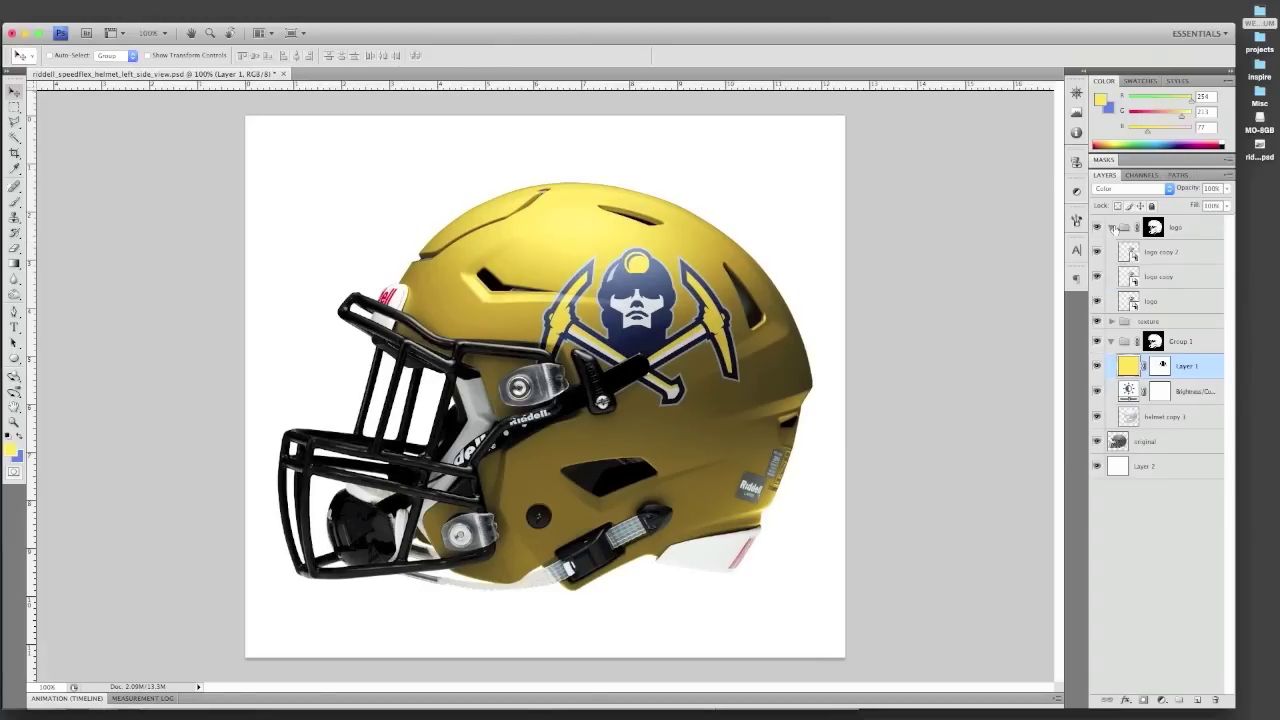
pyautogui.click(1158, 254)
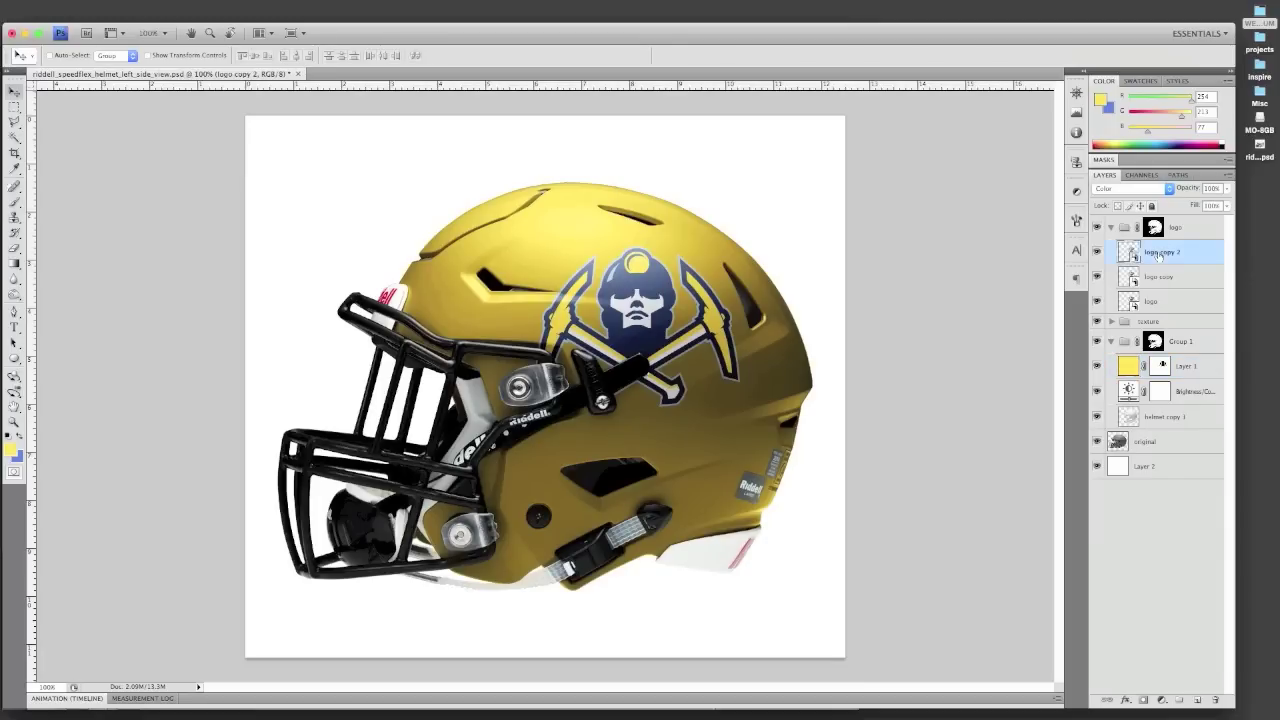
pyautogui.click(1127, 701)
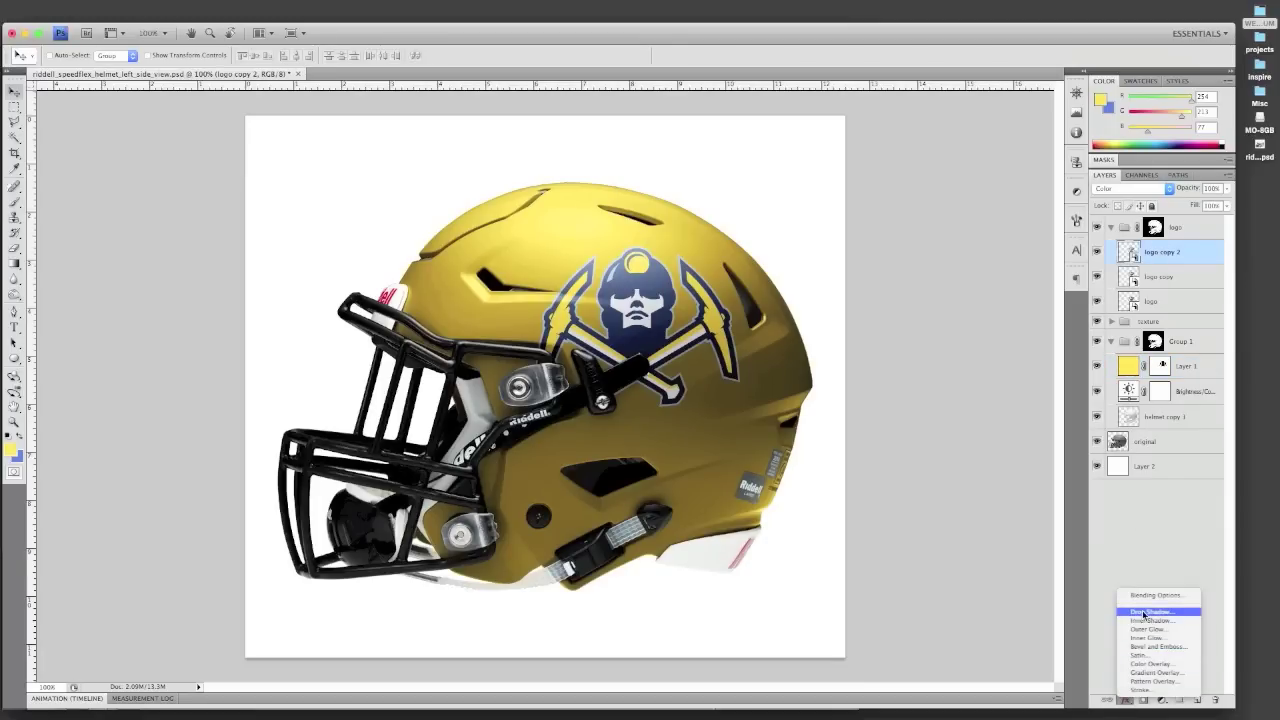
pyautogui.click(1044, 490)
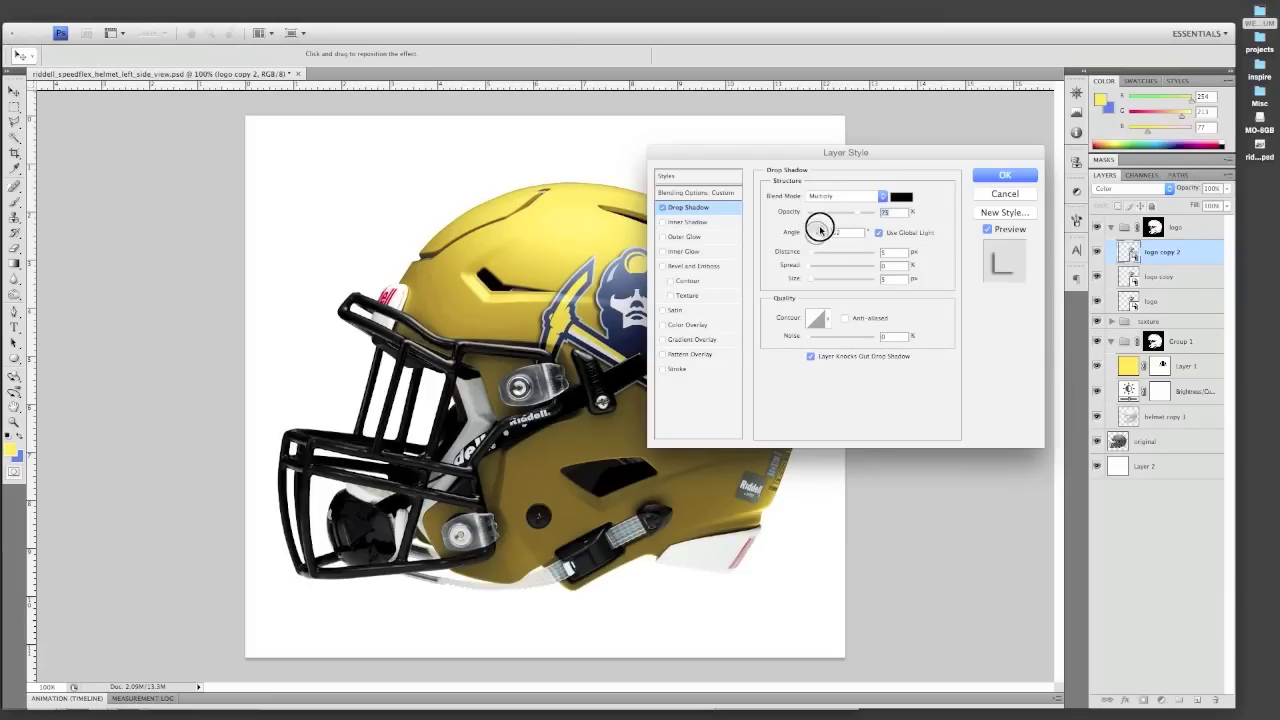
pyautogui.moveTo(817, 228); pyautogui.dragTo(816, 229)
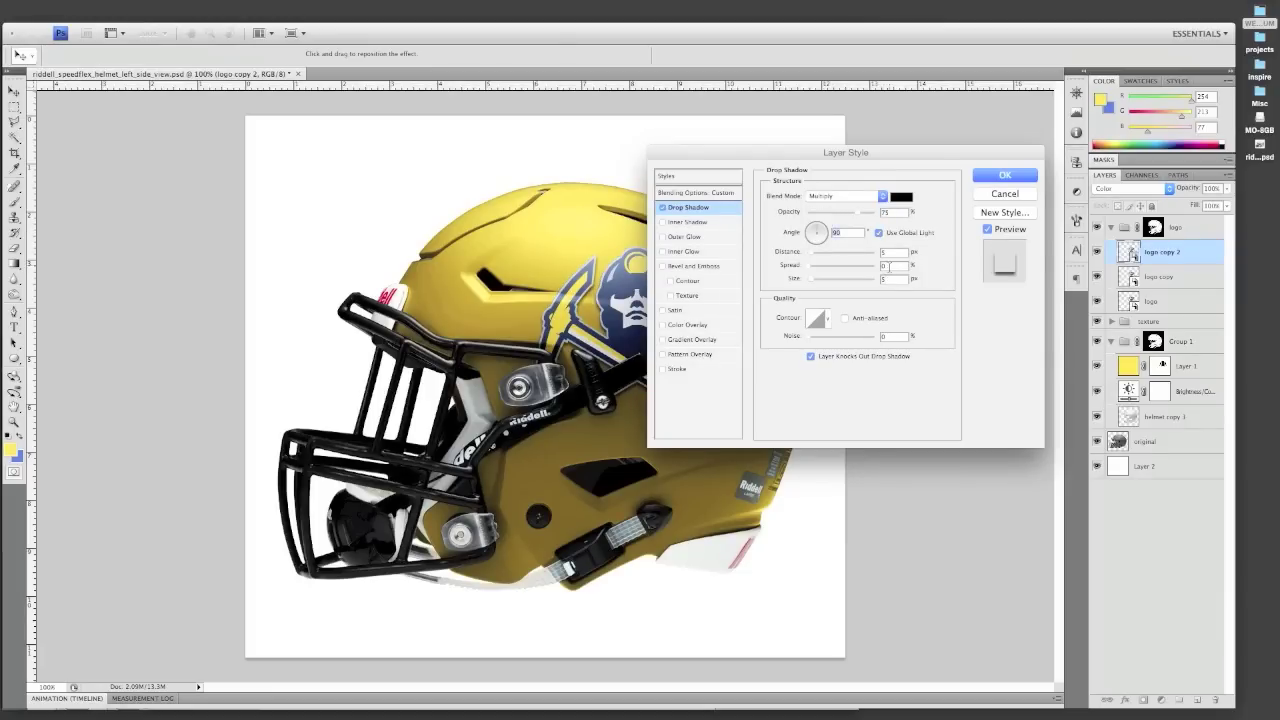
pyautogui.write('0')
pyautogui.write('1')
pyautogui.write('35')
pyautogui.click(860, 215)
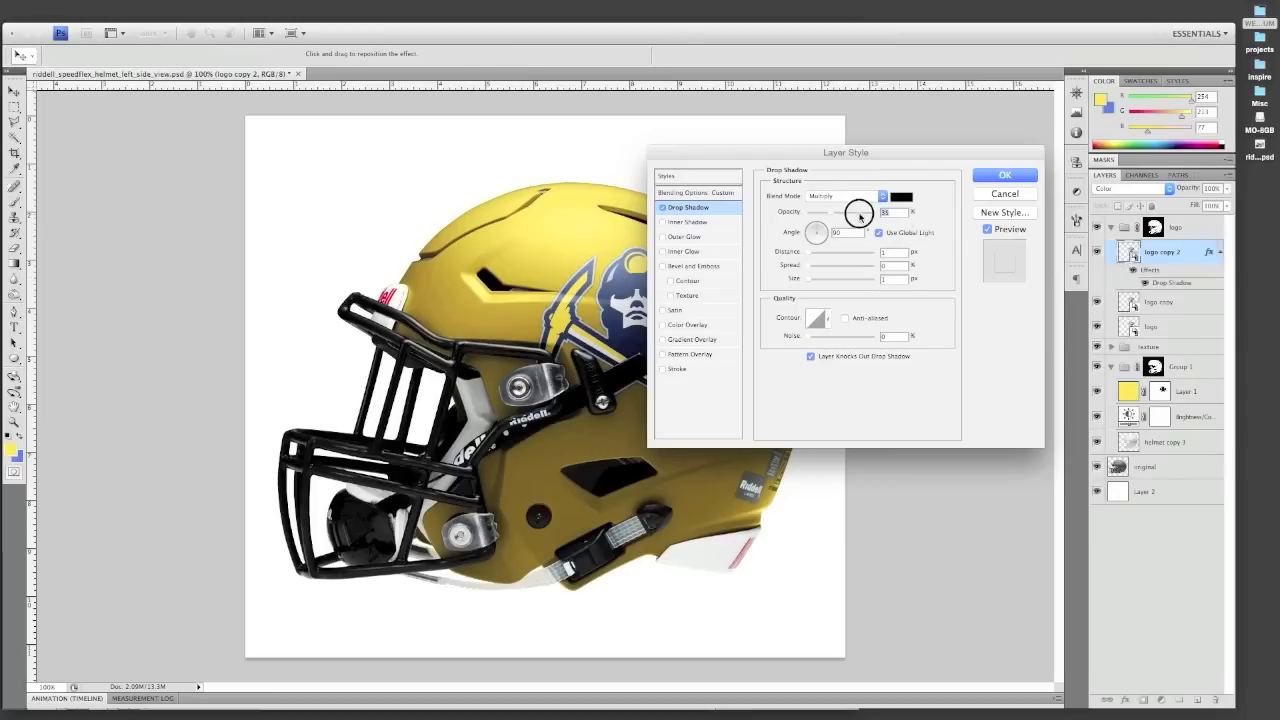
pyautogui.write('20')
pyautogui.click(1002, 178)
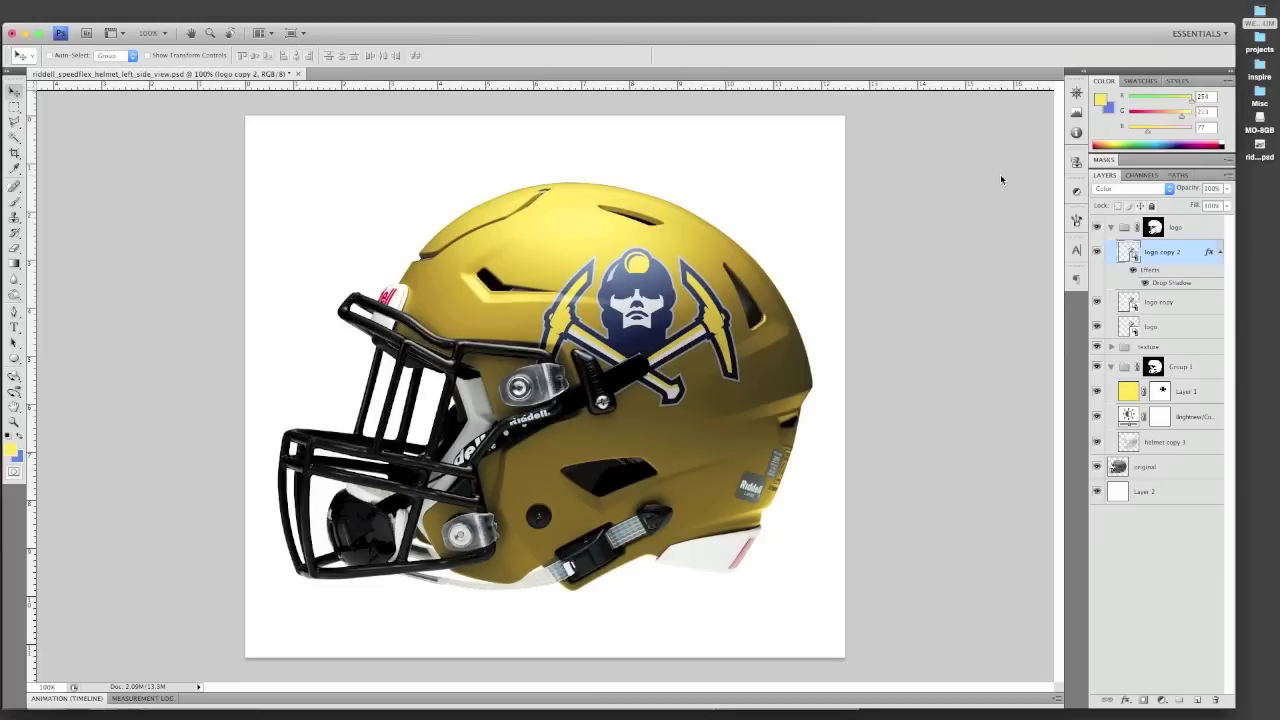
# Step: Collapse the groups and toggle the logo, texture, gold colour and original layers to compare
pyautogui.click(1145, 316)
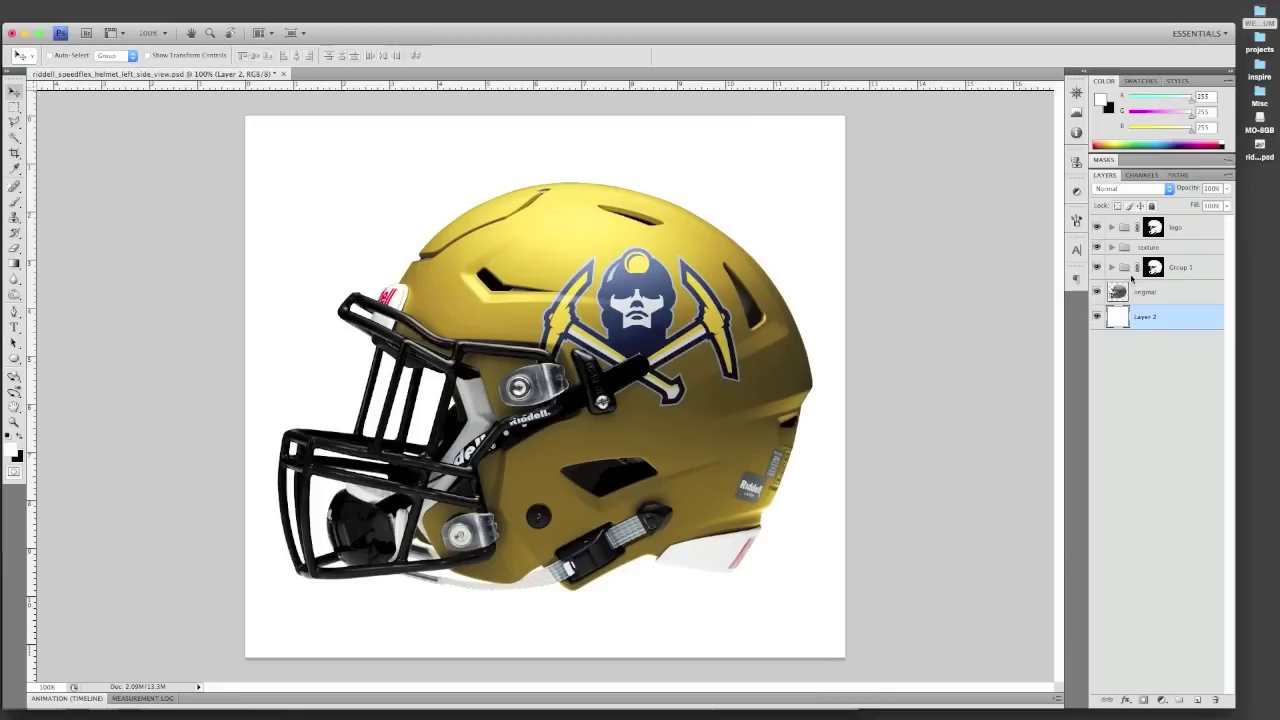
pyautogui.click(1097, 227)
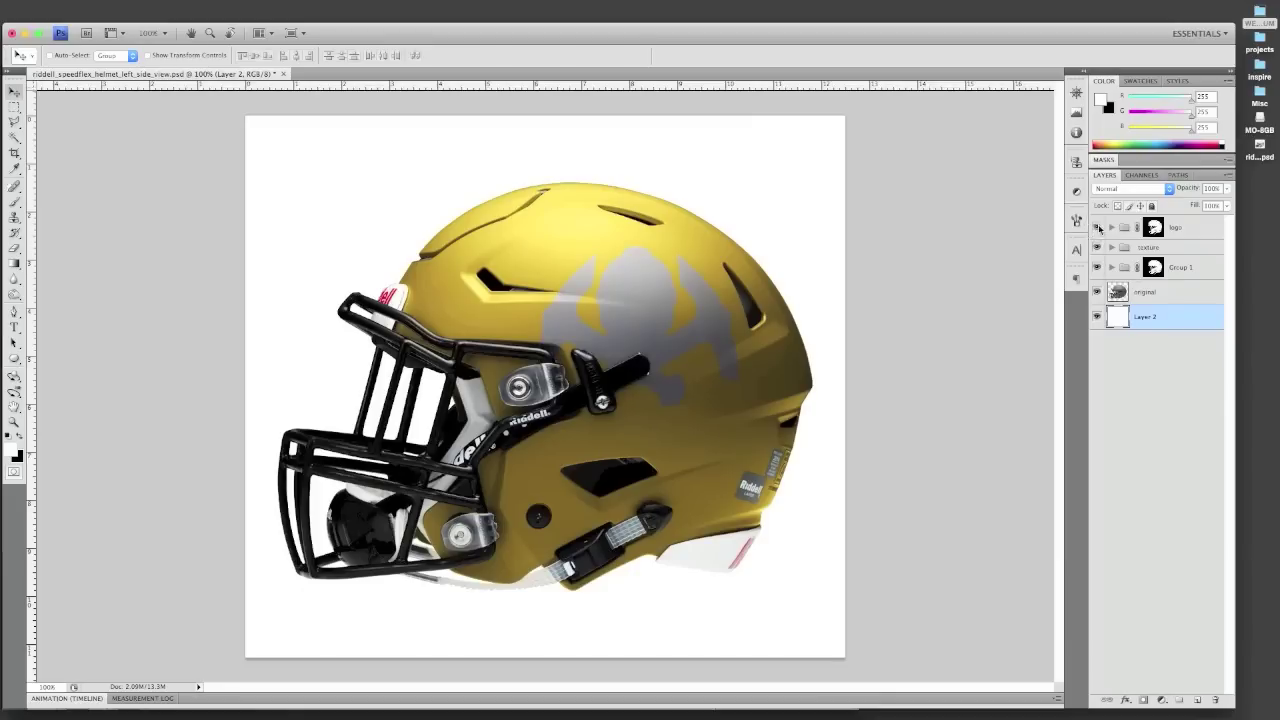
pyautogui.click(1097, 228)
pyautogui.click(1097, 247)
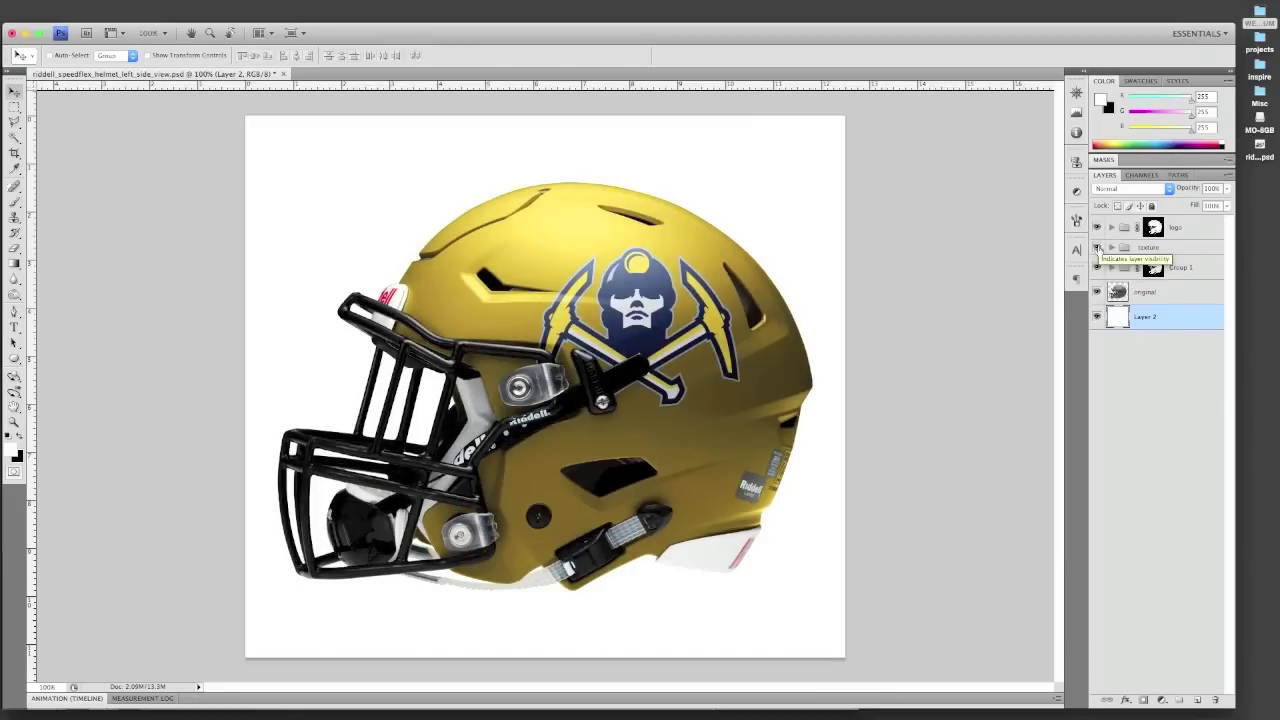
pyautogui.click(1097, 267)
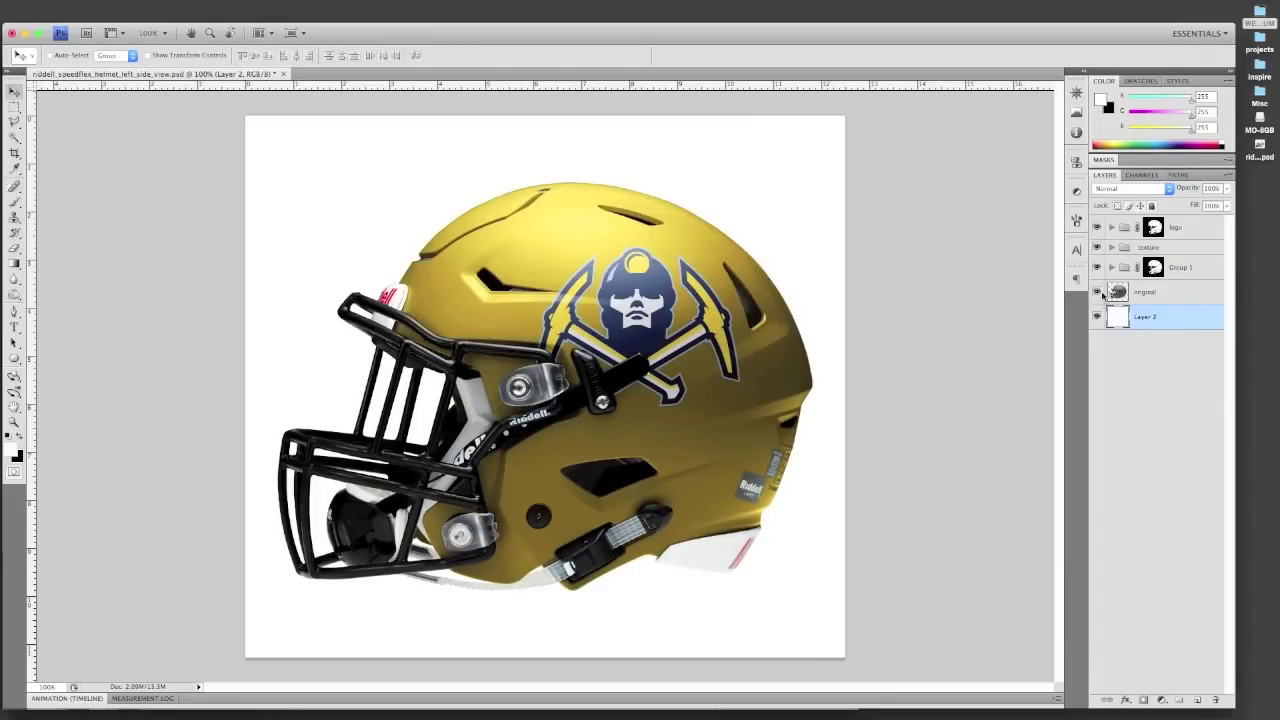
pyautogui.click(1098, 292)
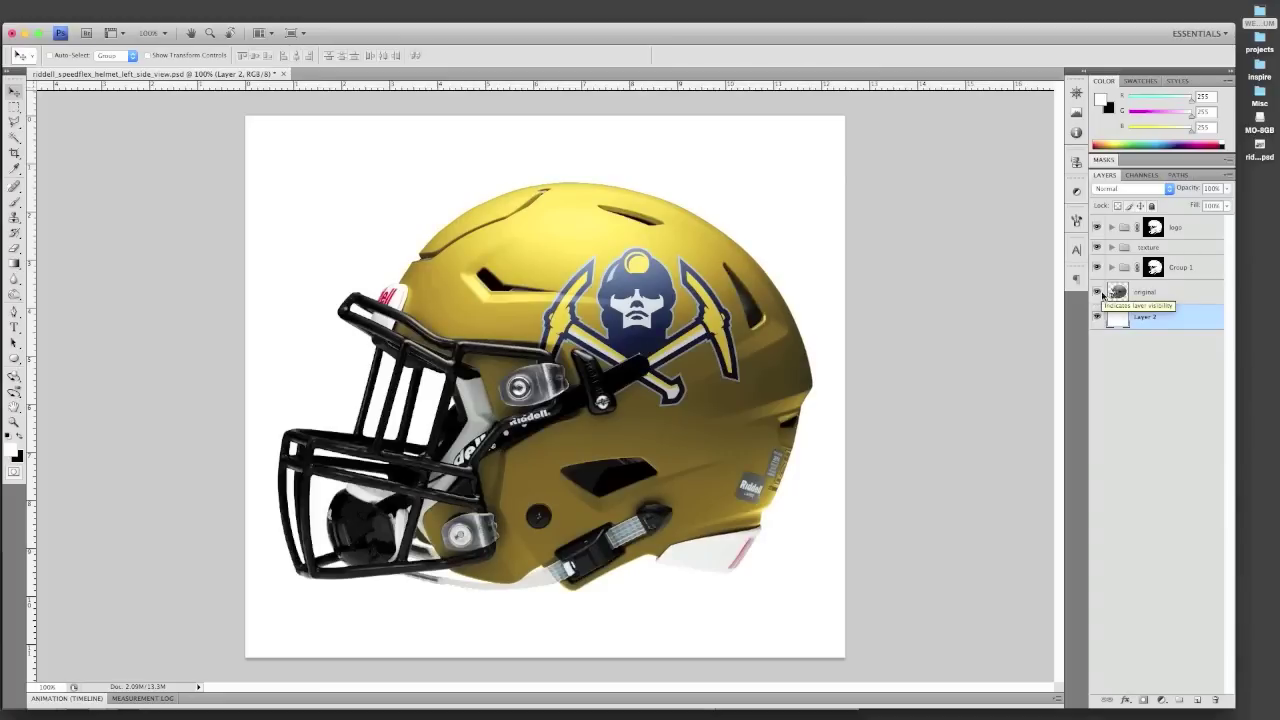